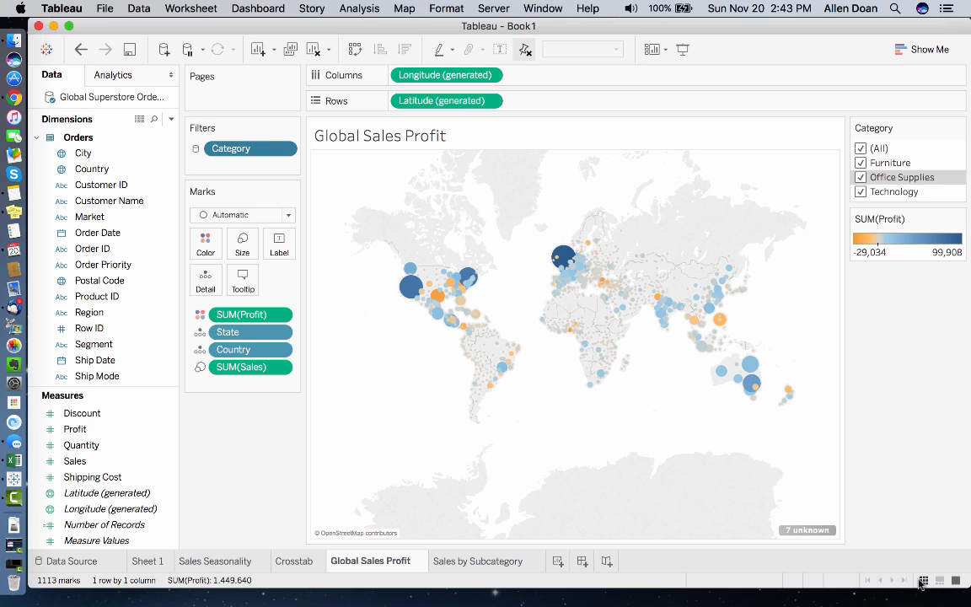
# - Look over the thumbnails of all worksheets, reopen Global Sales Profit and create a new dashboard
pyautogui.click(923, 580)
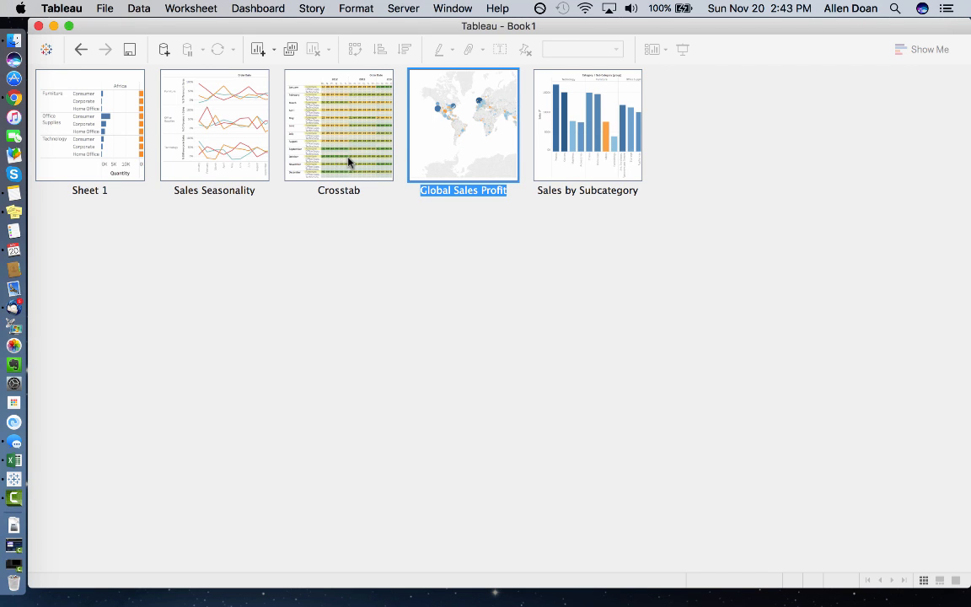
pyautogui.doubleClick(474, 145)
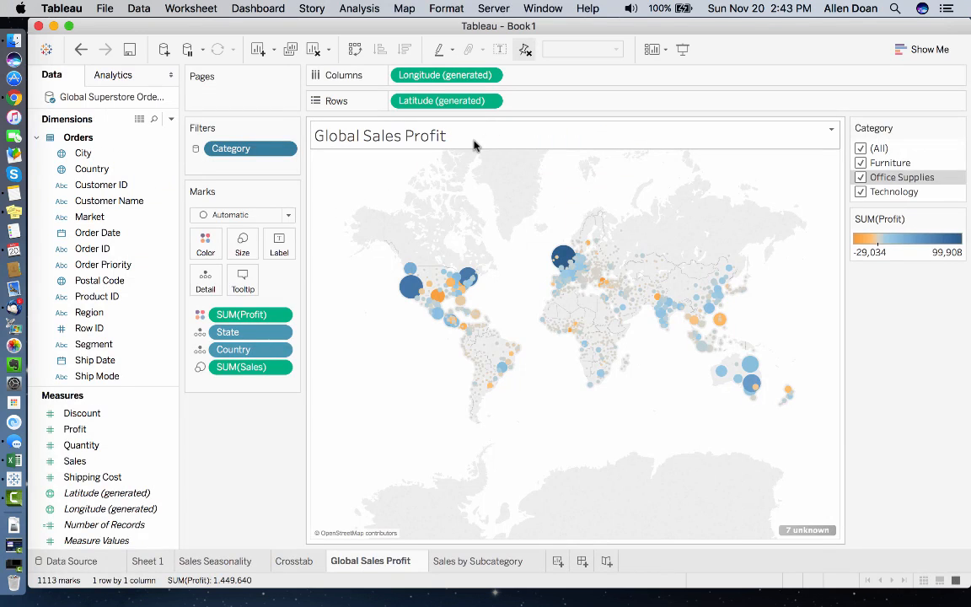
pyautogui.click(583, 563)
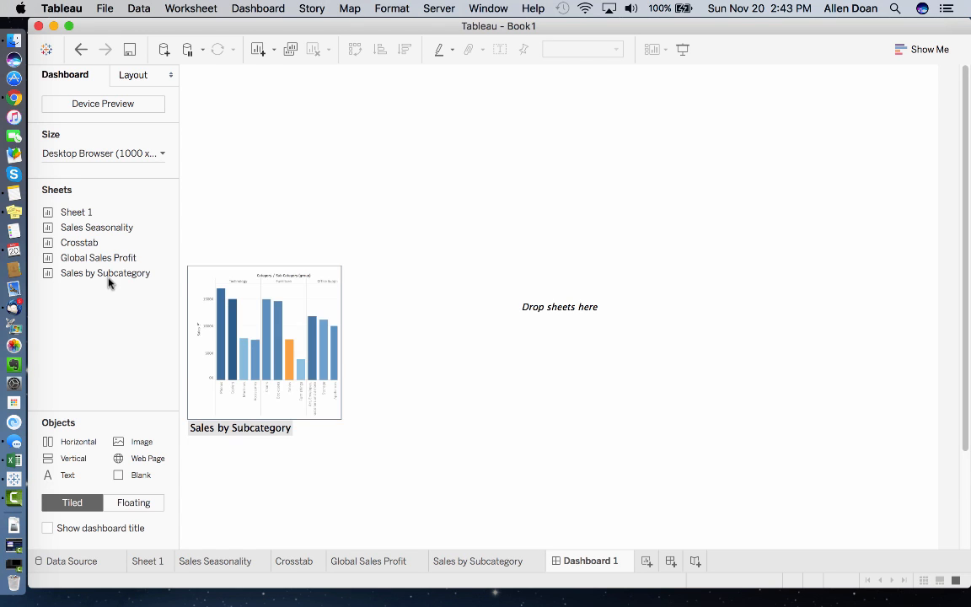
pyautogui.moveTo(108, 264)
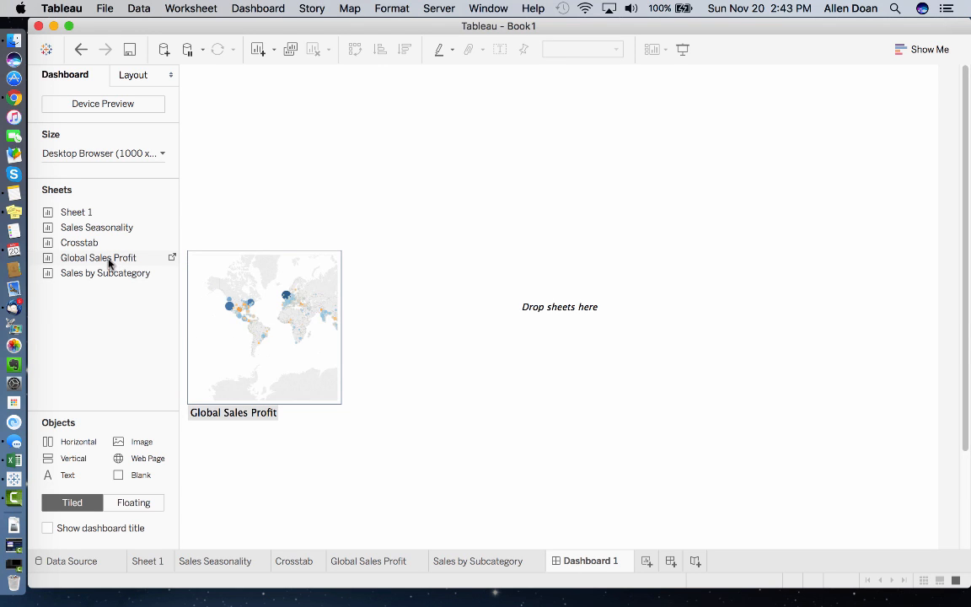
# - Check the fixed size presets for the dashboard and set its size to Automatic
pyautogui.click(114, 157)
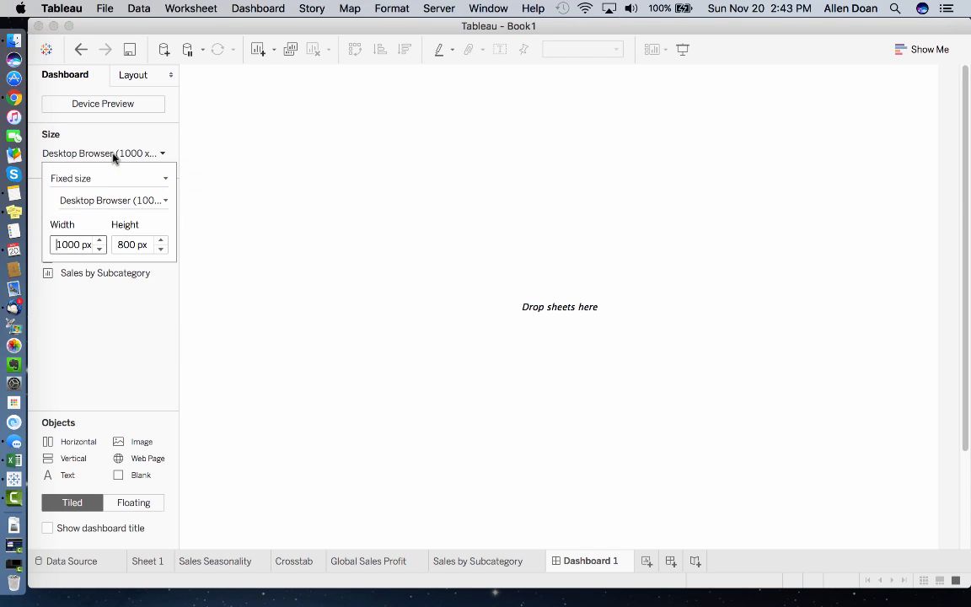
pyautogui.click(126, 200)
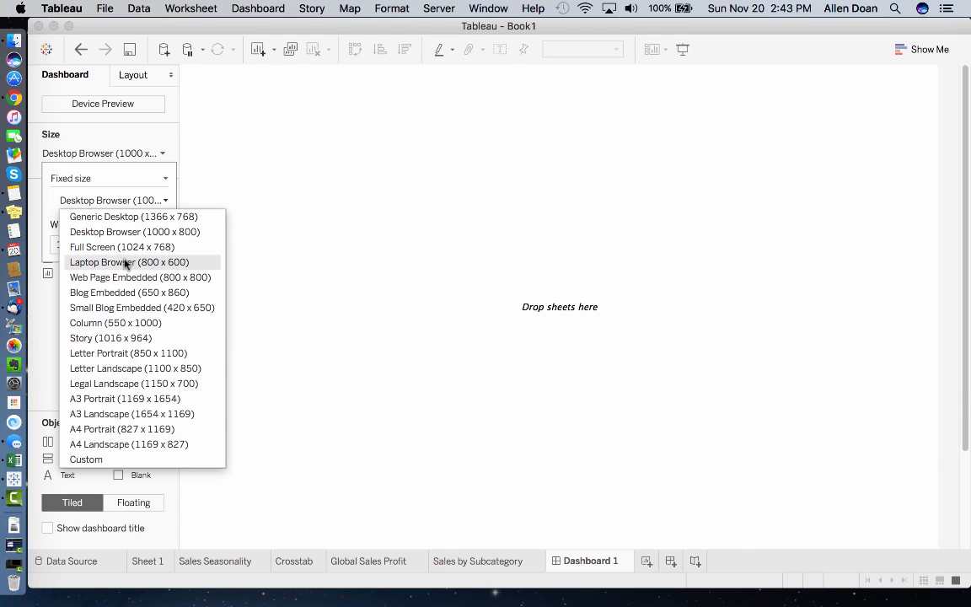
pyautogui.click(122, 197)
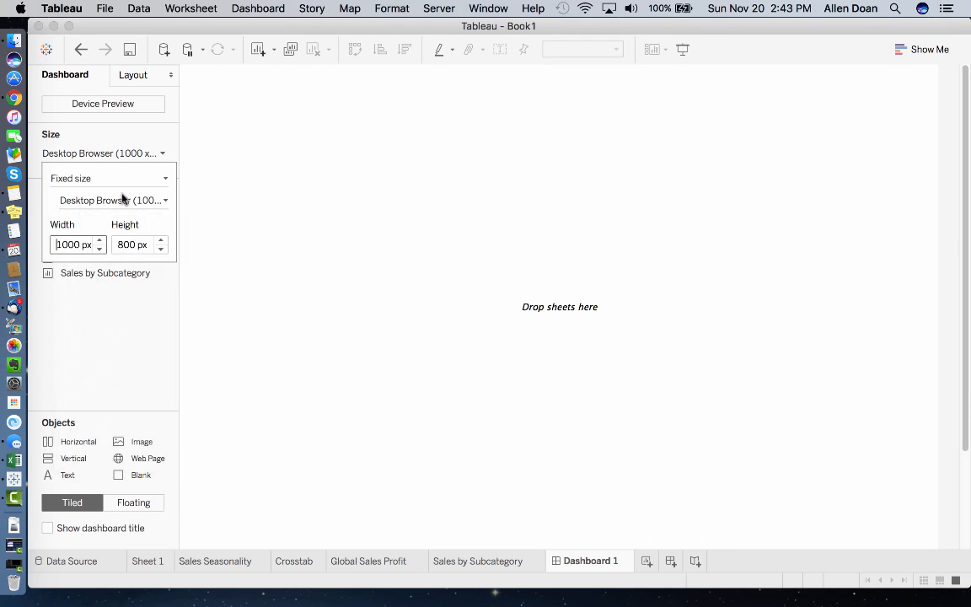
pyautogui.click(149, 179)
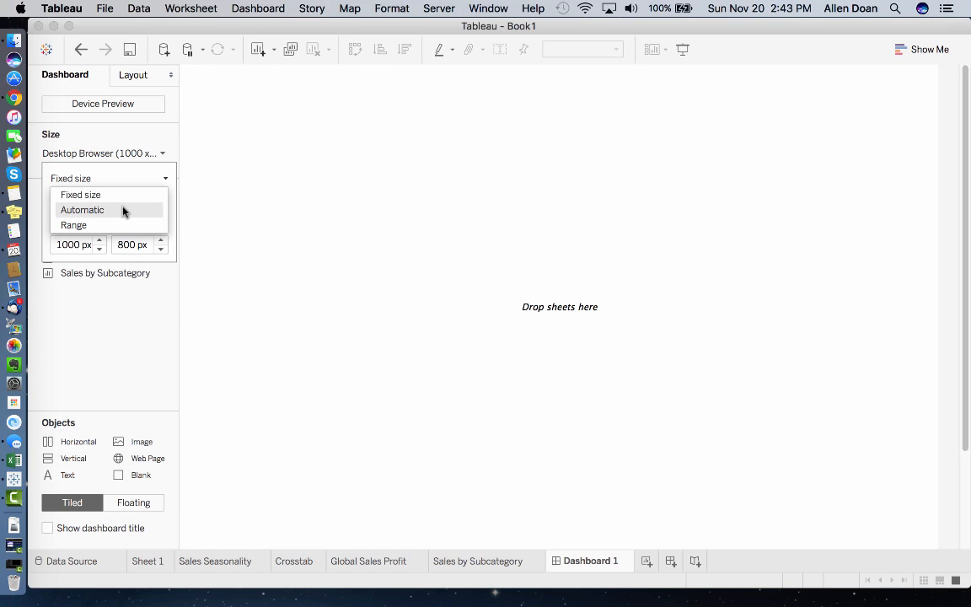
pyautogui.click(124, 211)
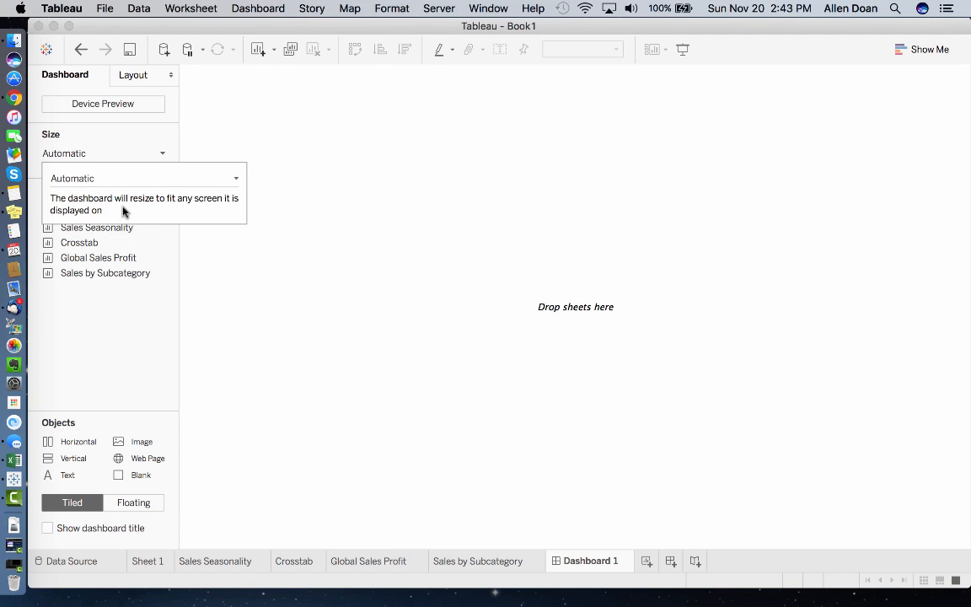
pyautogui.click(132, 354)
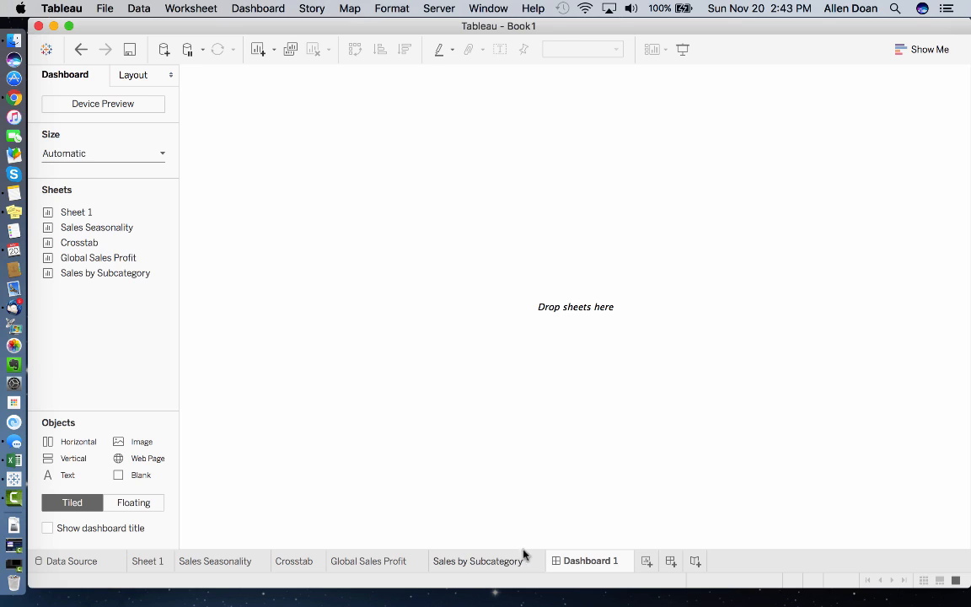
# - Rename the dashboard as Sales Dashboard
pyautogui.doubleClick(568, 562)
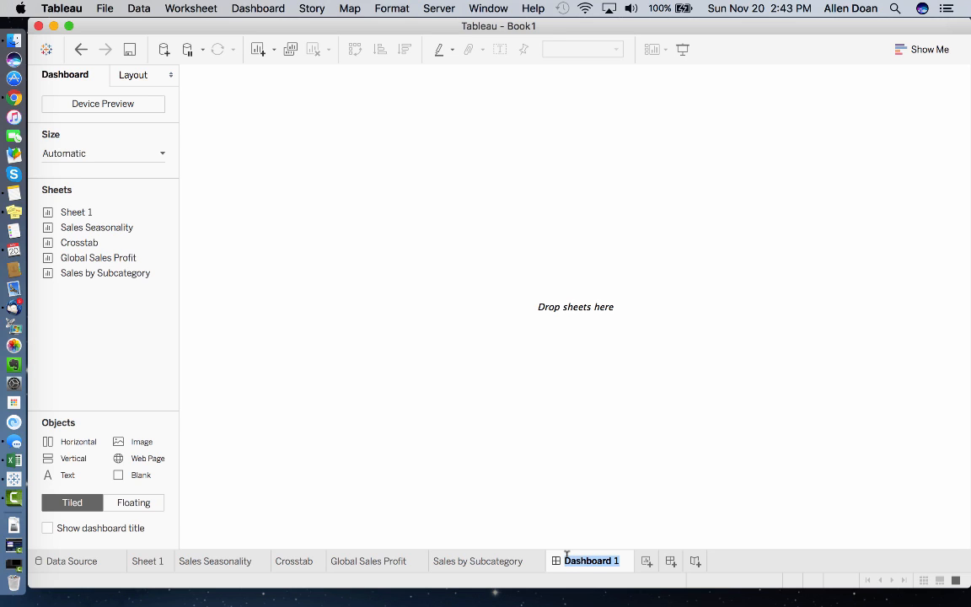
pyautogui.write('Sales Dashboard')
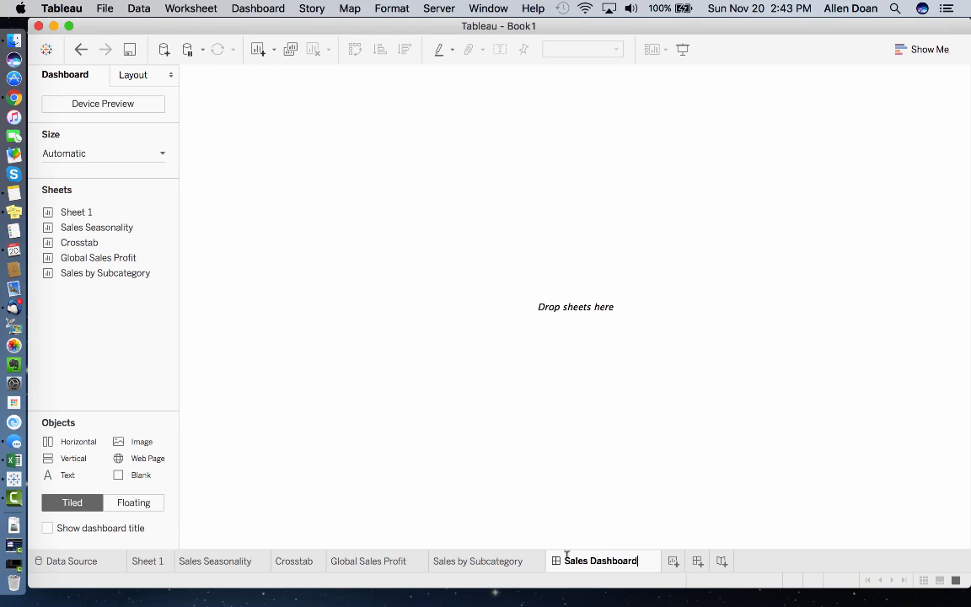
pyautogui.press('Return')
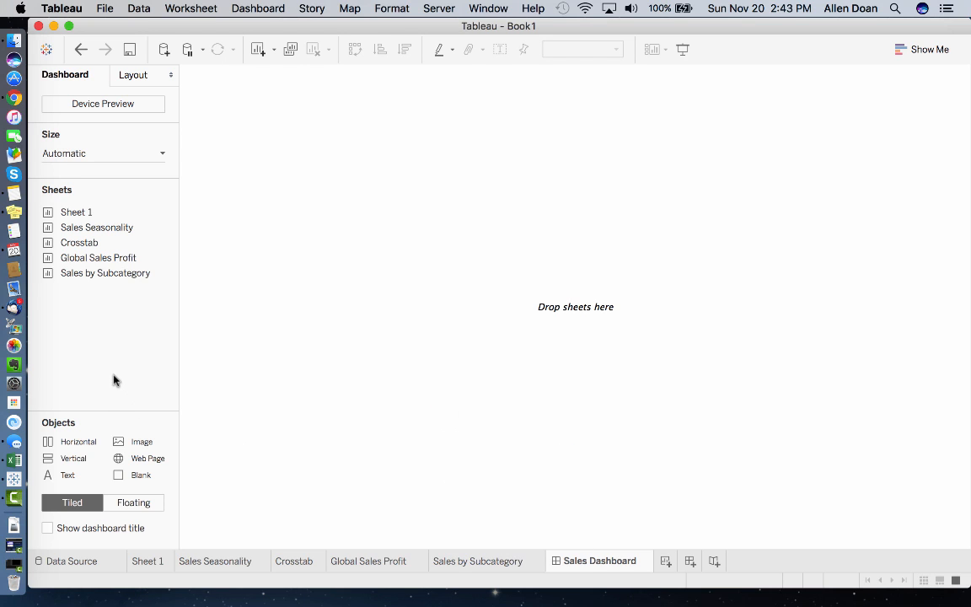
# - Add the Global Sales Profit sheet to the dashboard and place Sales by Subcategory below the map
pyautogui.moveTo(97, 271)
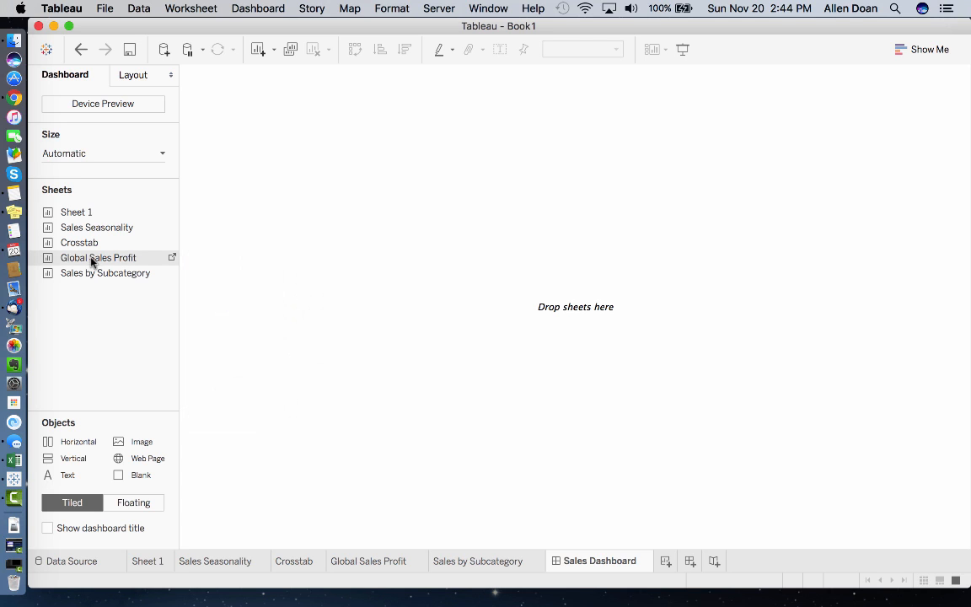
pyautogui.moveTo(93, 262); pyautogui.dragTo(386, 157)
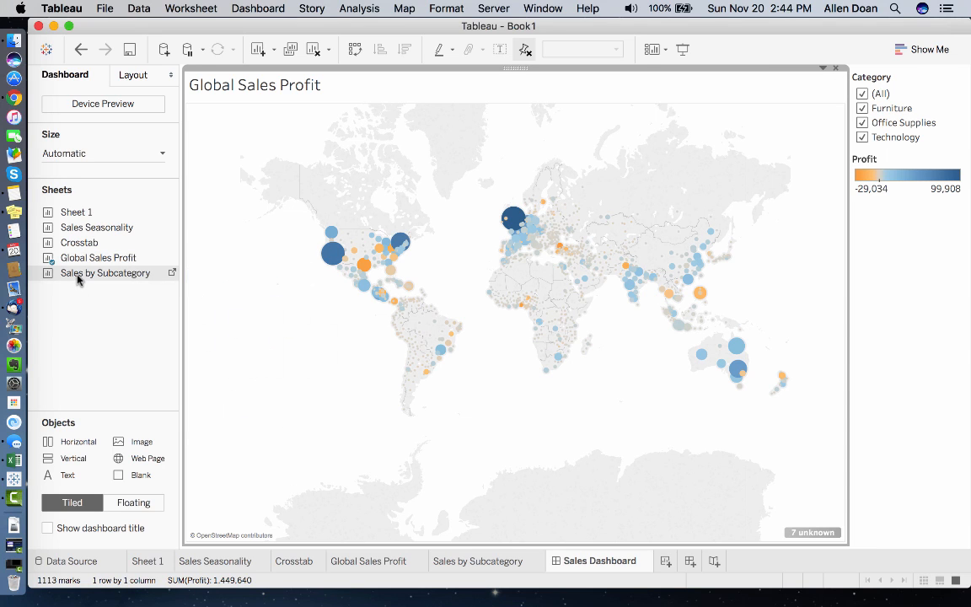
pyautogui.moveTo(81, 277); pyautogui.dragTo(458, 462)
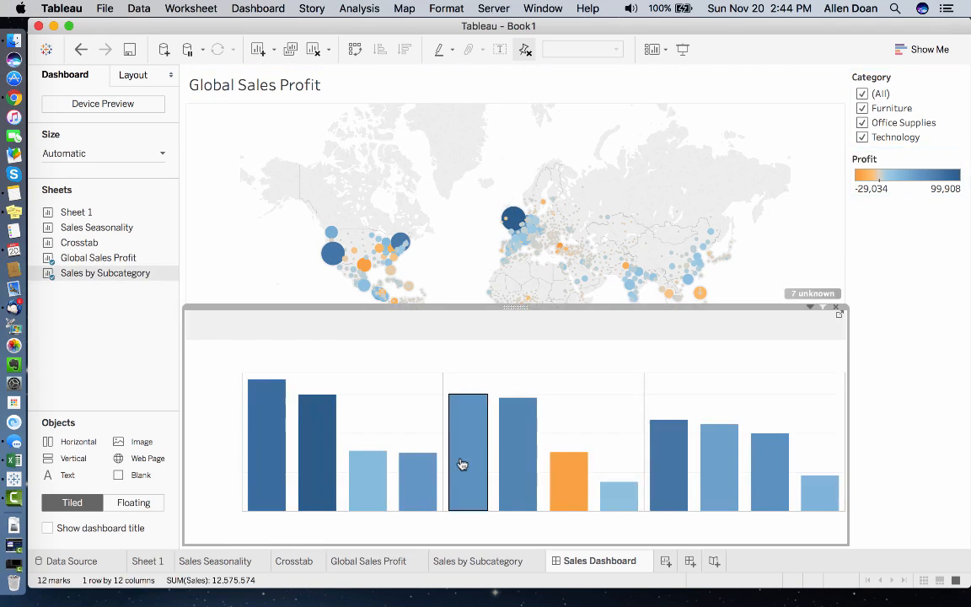
# - Try the dashboard at the fixed Laptop Browser (800 x 600) size
pyautogui.click(161, 154)
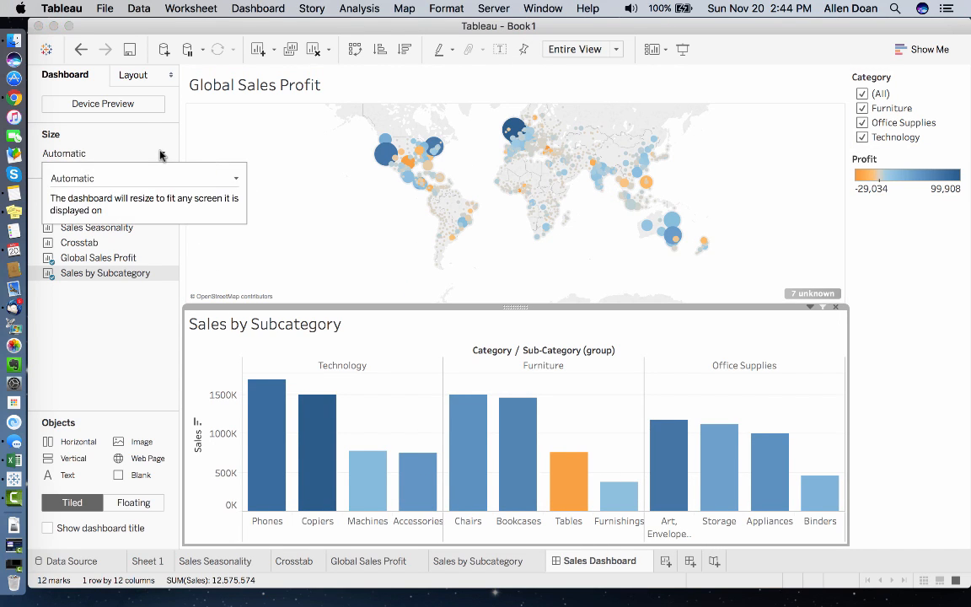
pyautogui.click(235, 178)
pyautogui.click(193, 195)
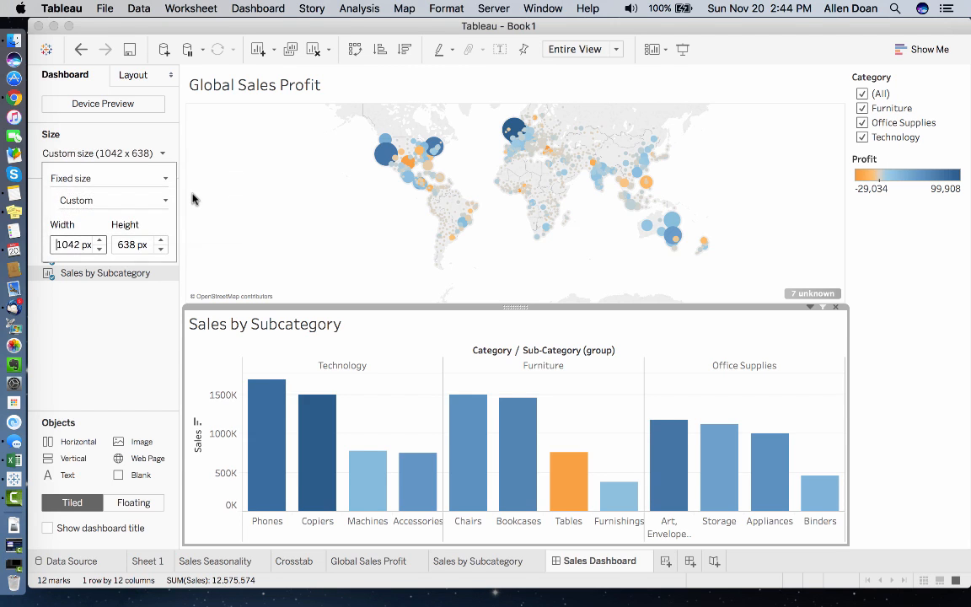
pyautogui.click(159, 201)
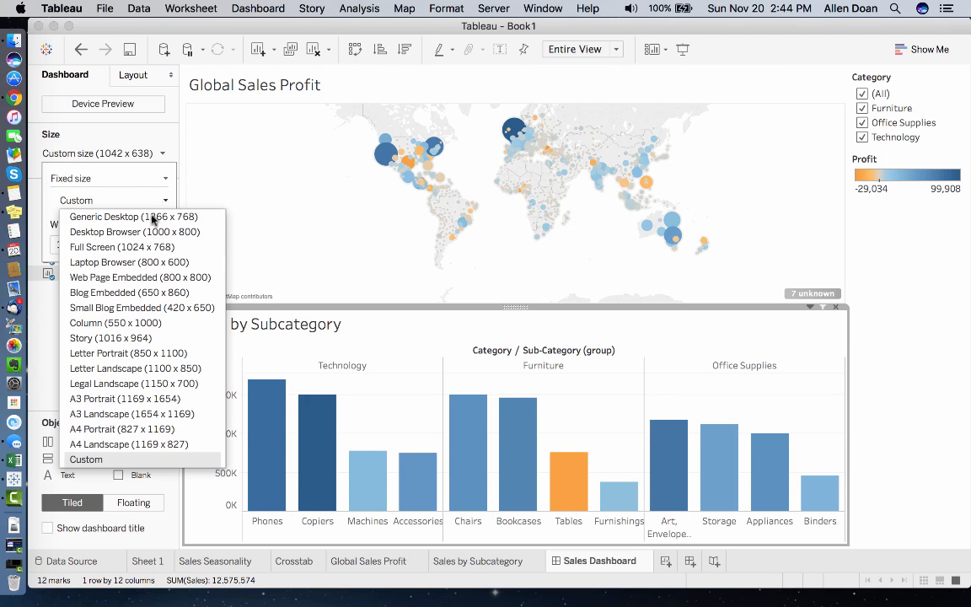
pyautogui.click(130, 263)
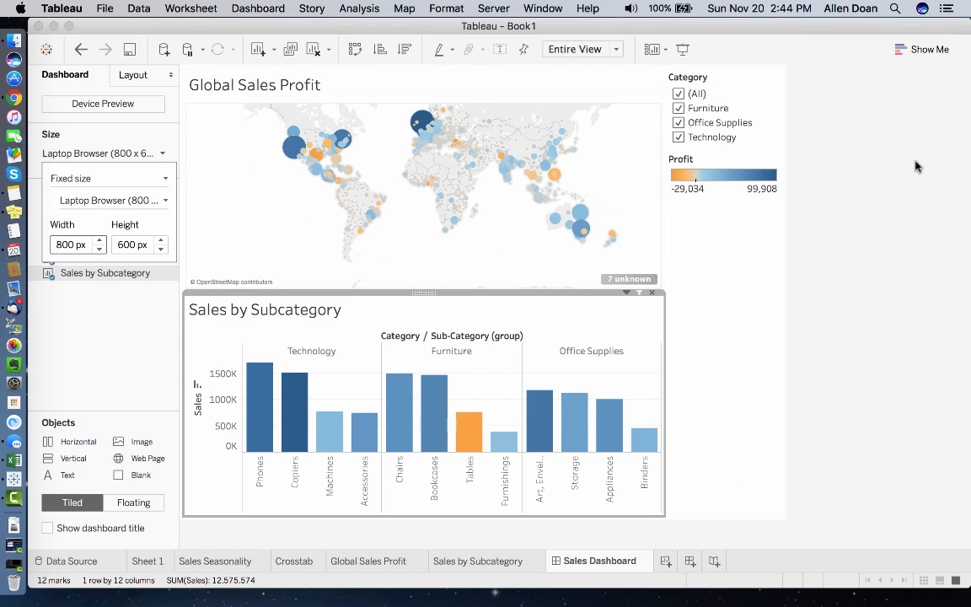
# - Set the dashboard size back to Automatic and show the dashboard title
pyautogui.click(162, 179)
pyautogui.click(129, 209)
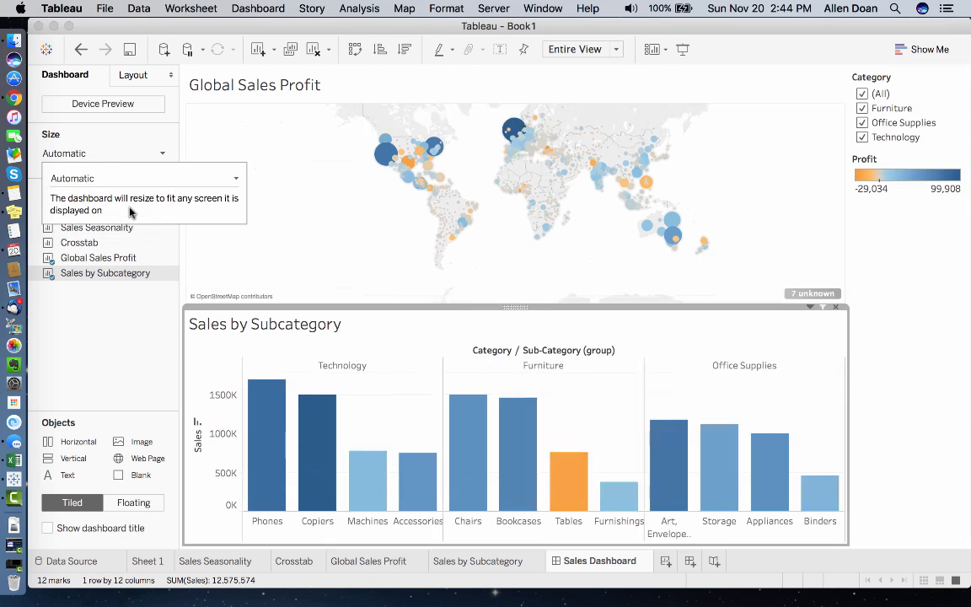
pyautogui.click(130, 372)
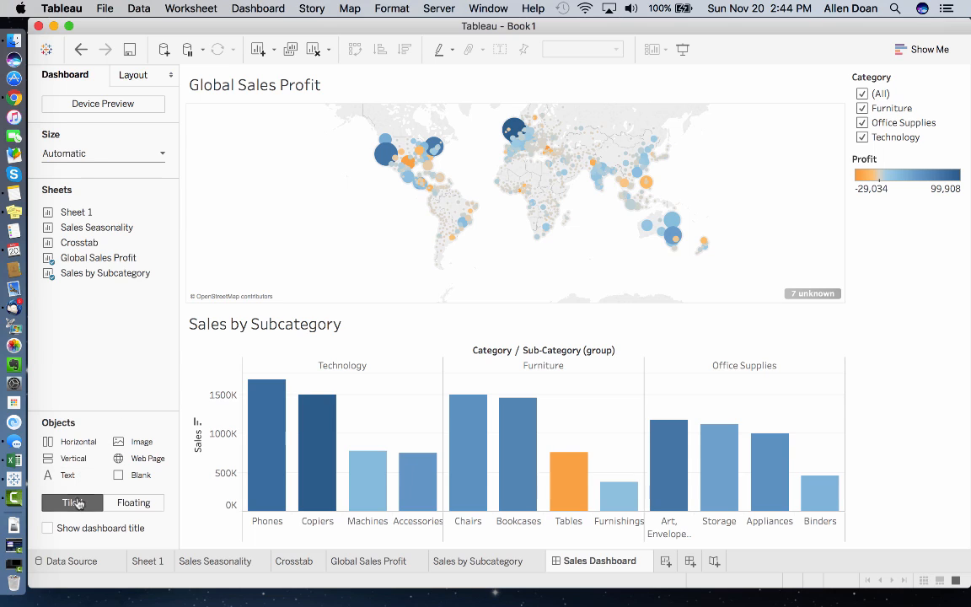
pyautogui.click(47, 529)
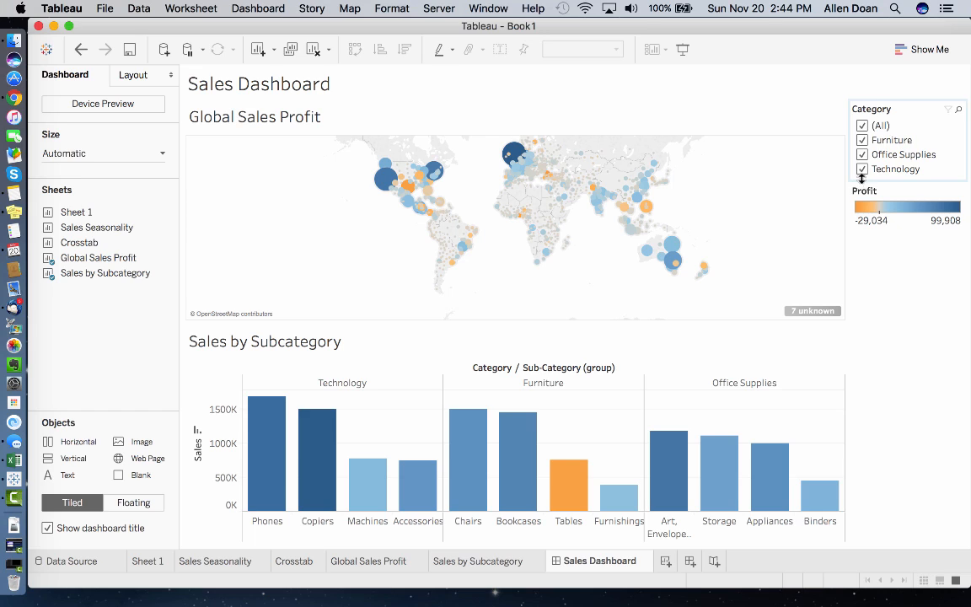
# - Filter the Category to Furniture only and restrict the Category filter to only this worksheet
pyautogui.click(861, 127)
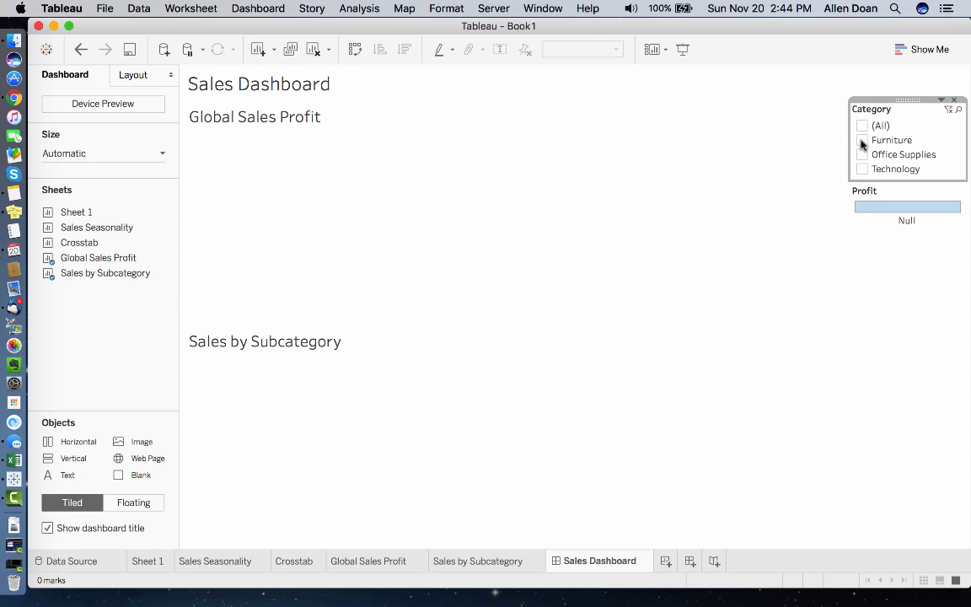
pyautogui.click(862, 141)
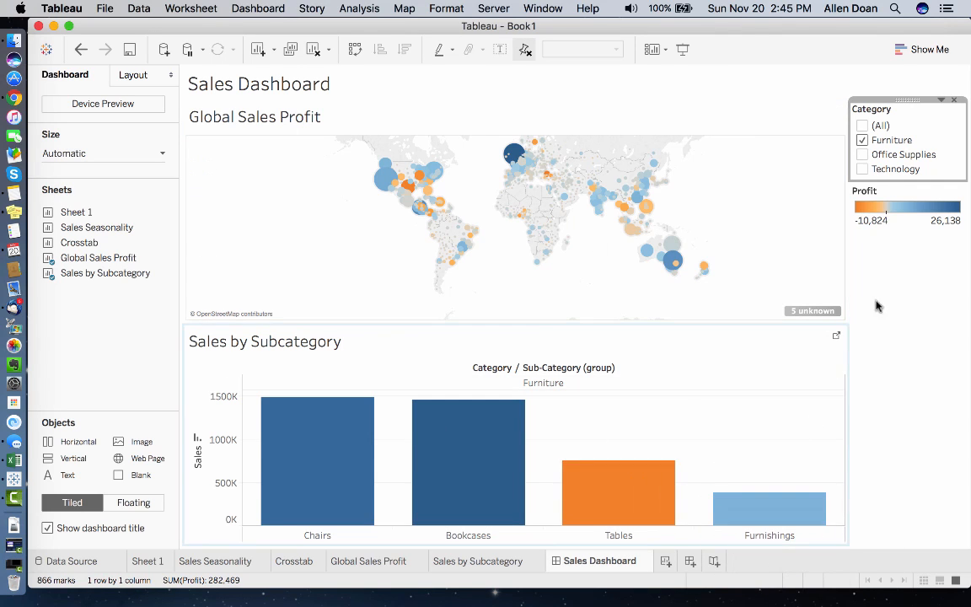
pyautogui.click(942, 102)
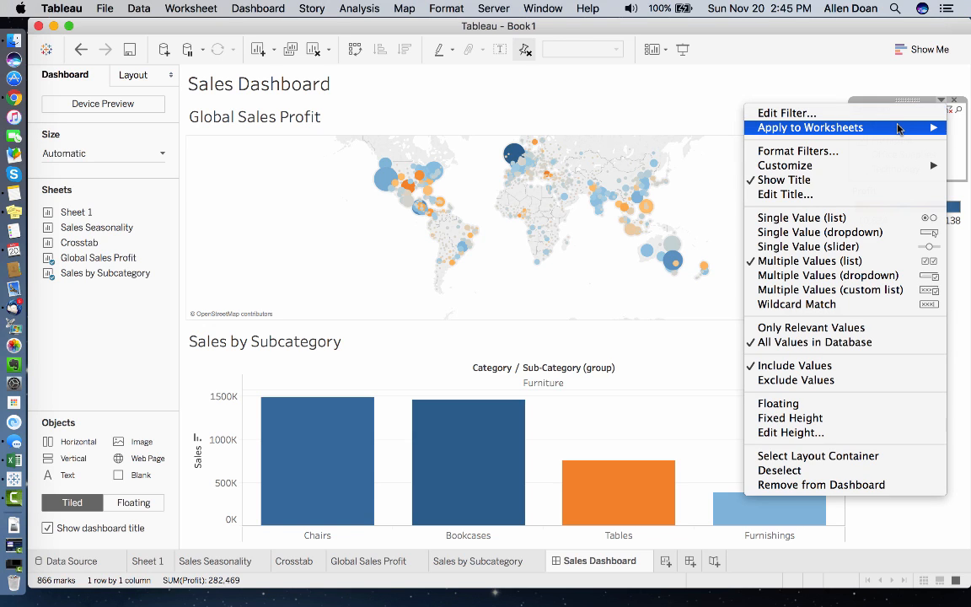
pyautogui.moveTo(899, 128)
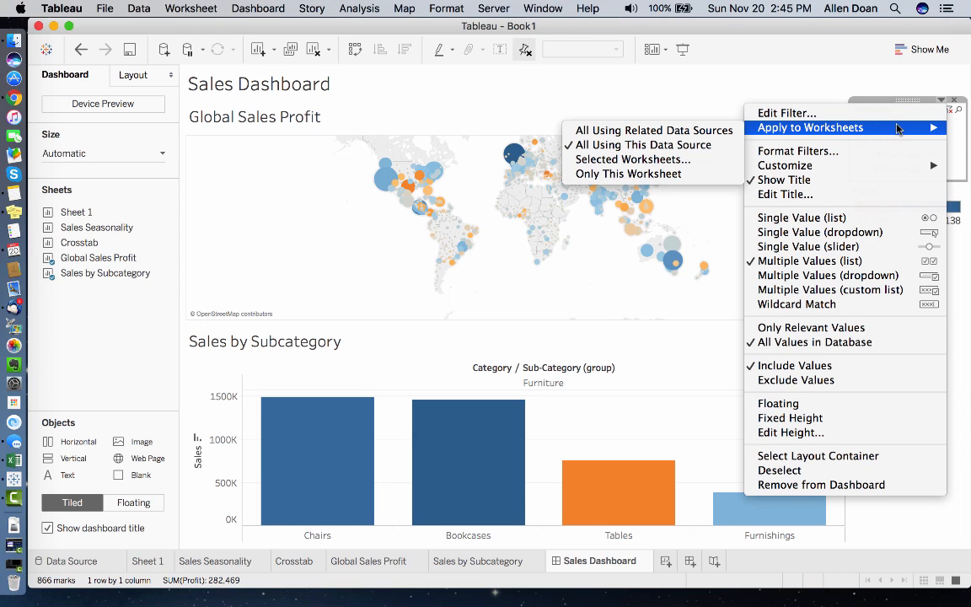
pyautogui.click(651, 175)
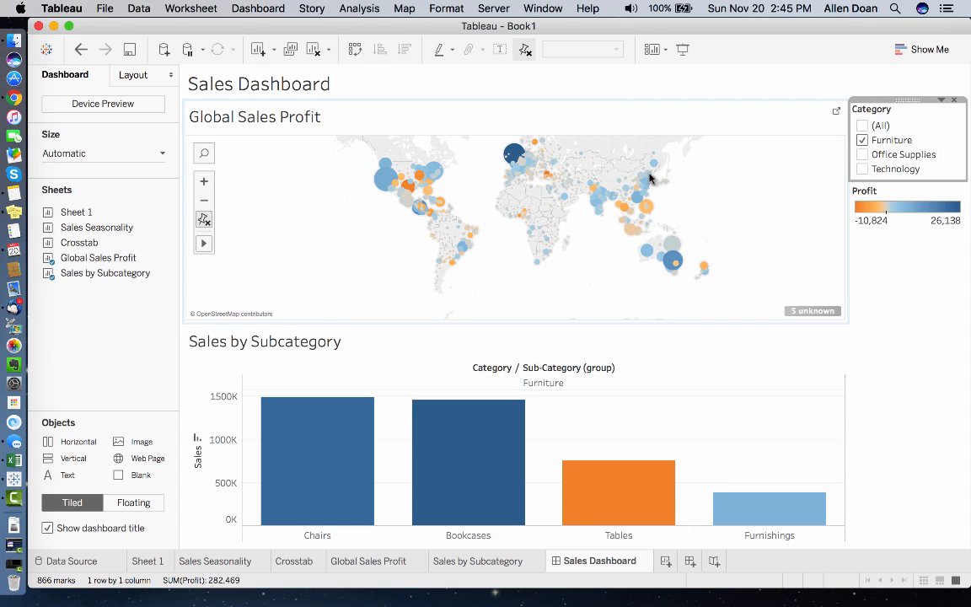
# - Test the restricted Category filter by including Office Supplies and switching Technology on and off again
pyautogui.click(861, 155)
pyautogui.click(861, 169)
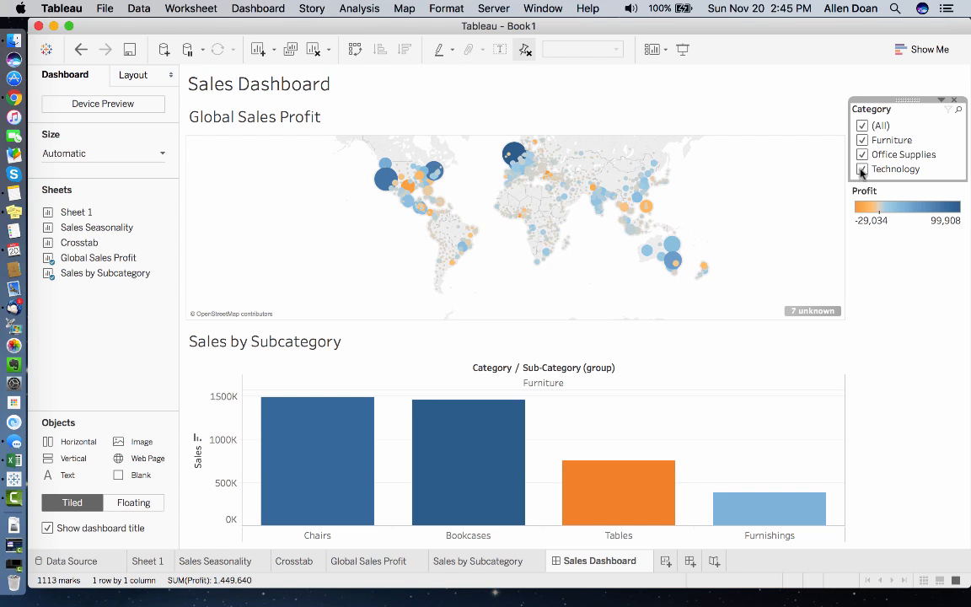
pyautogui.click(861, 168)
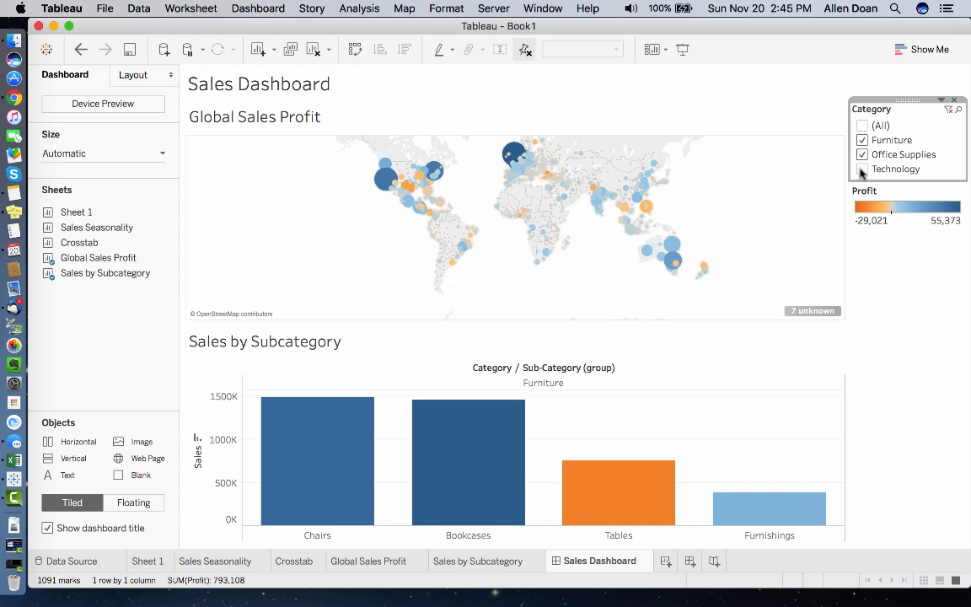
# - Apply the Category filter to all worksheets using this data source
pyautogui.click(942, 99)
pyautogui.moveTo(809, 128)
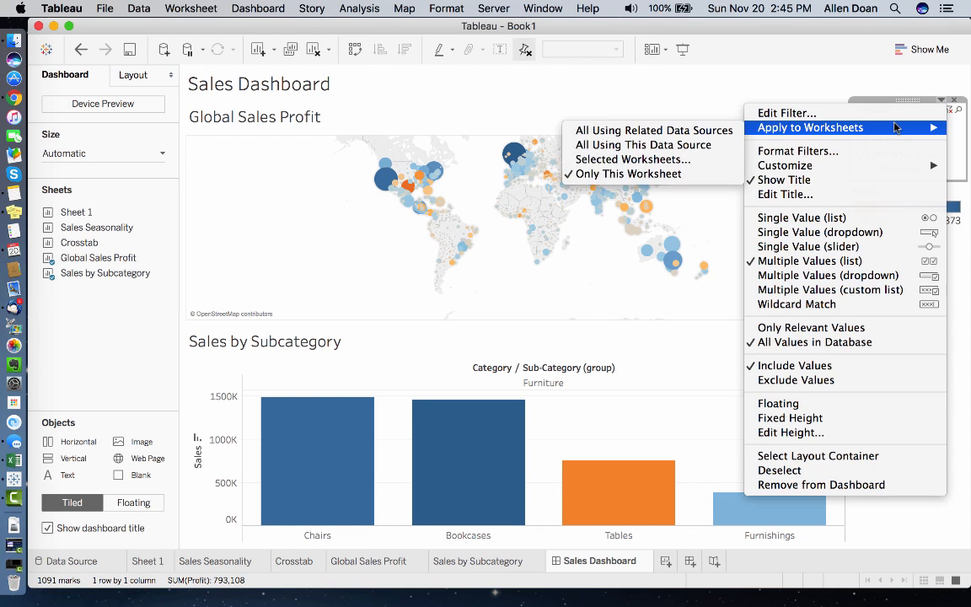
pyautogui.click(678, 148)
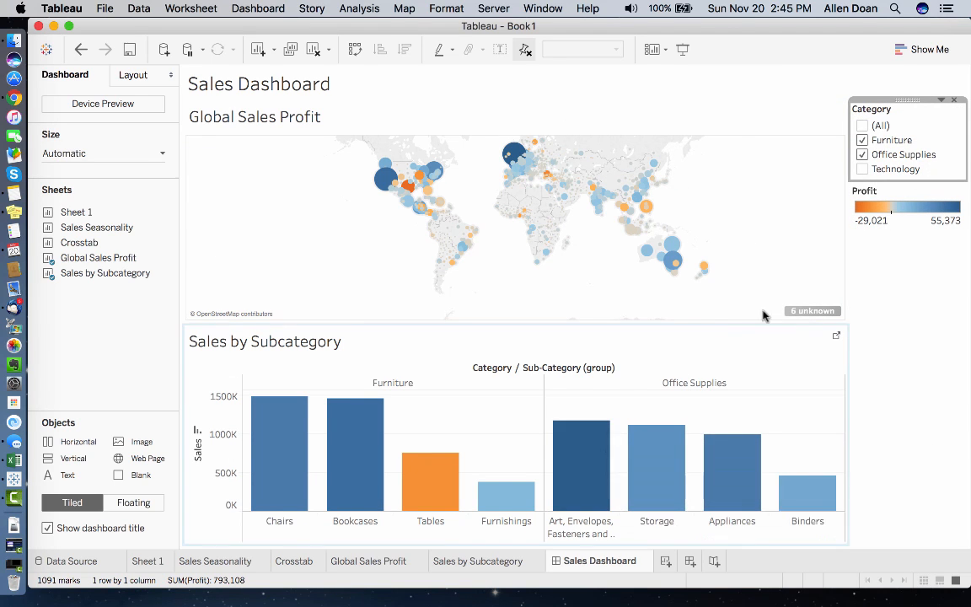
# - Test the shared Category filter by excluding and re-including Furniture, and include Technology so that all categories are selected
pyautogui.click(862, 140)
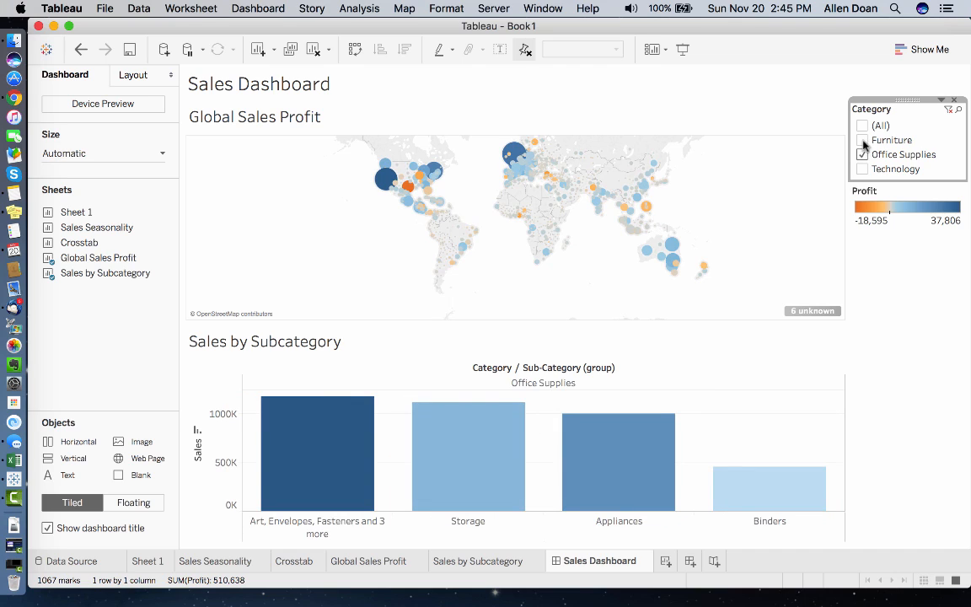
pyautogui.click(863, 138)
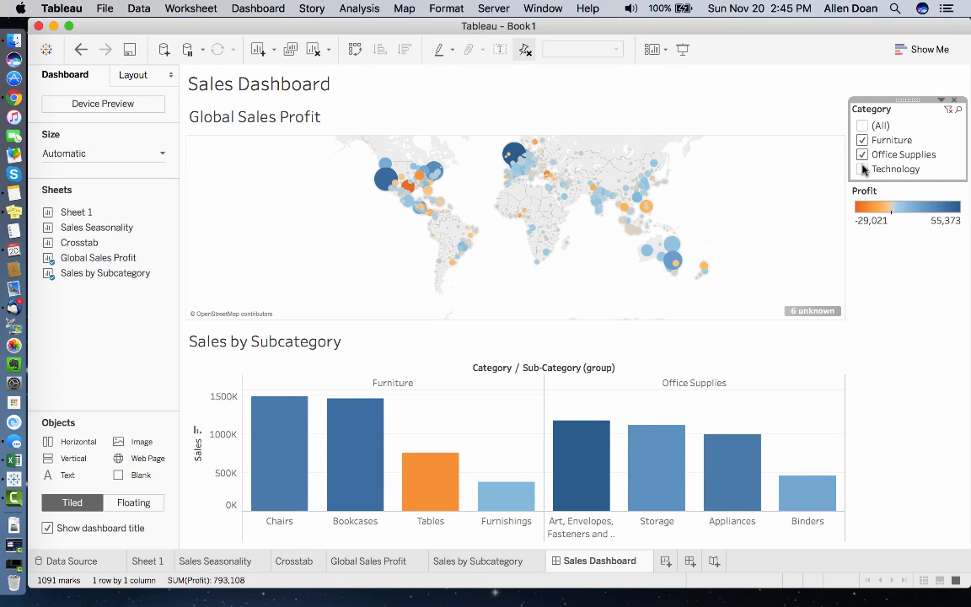
pyautogui.click(863, 168)
pyautogui.click(863, 168)
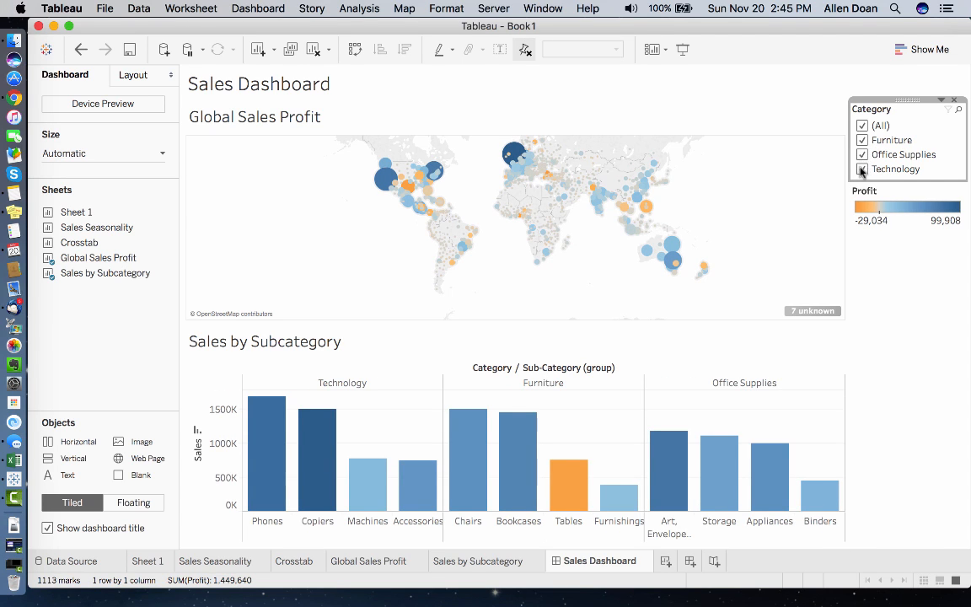
# - Exclude Office Supplies and Technology from the shared Category filter and inspect the Texas mark on the Global Sales Profit map
pyautogui.click(862, 155)
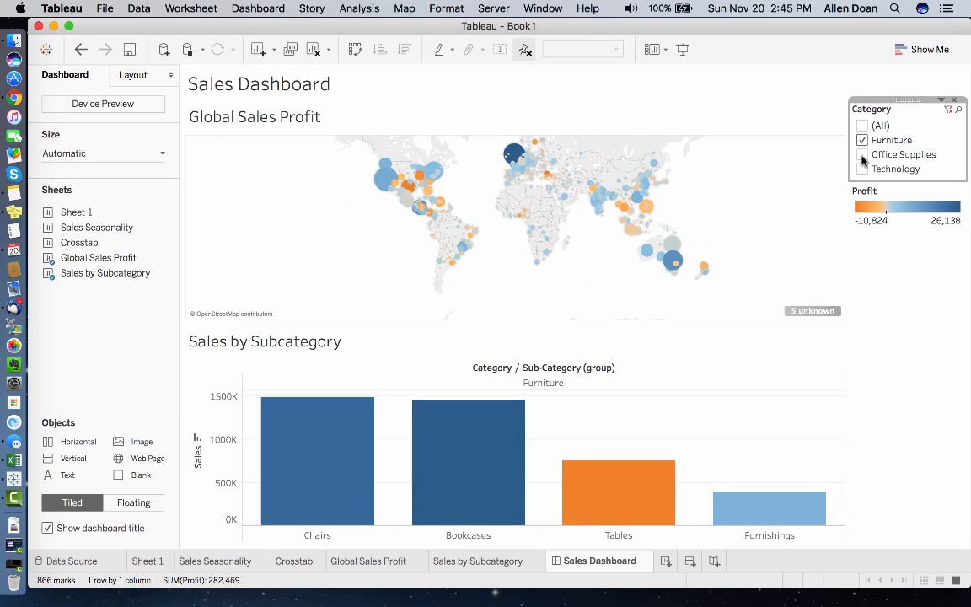
pyautogui.moveTo(406, 188)
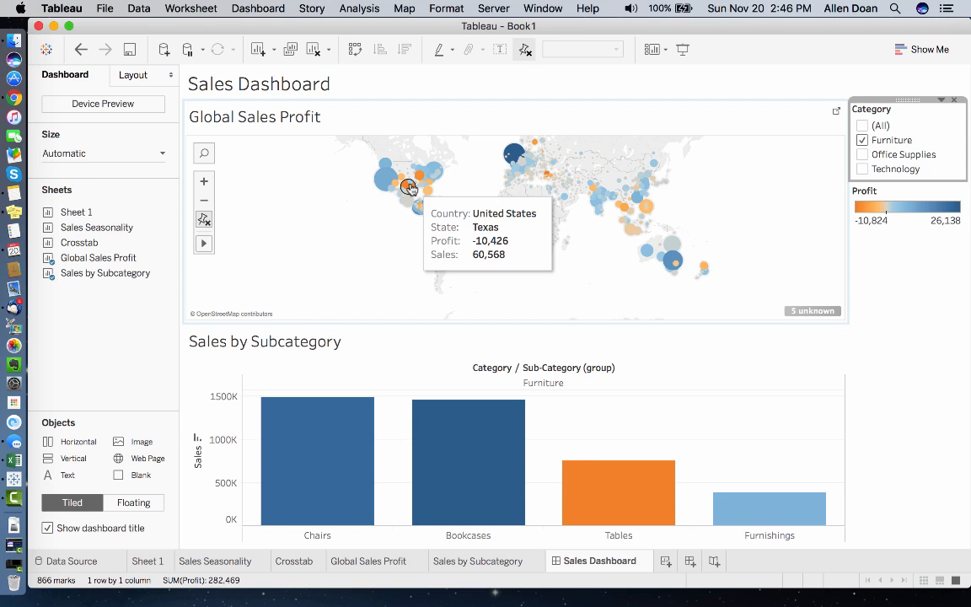
# - Create a story with Global Sales Profit as its first point and caption it "Overall Profit Is Good"
pyautogui.click(714, 561)
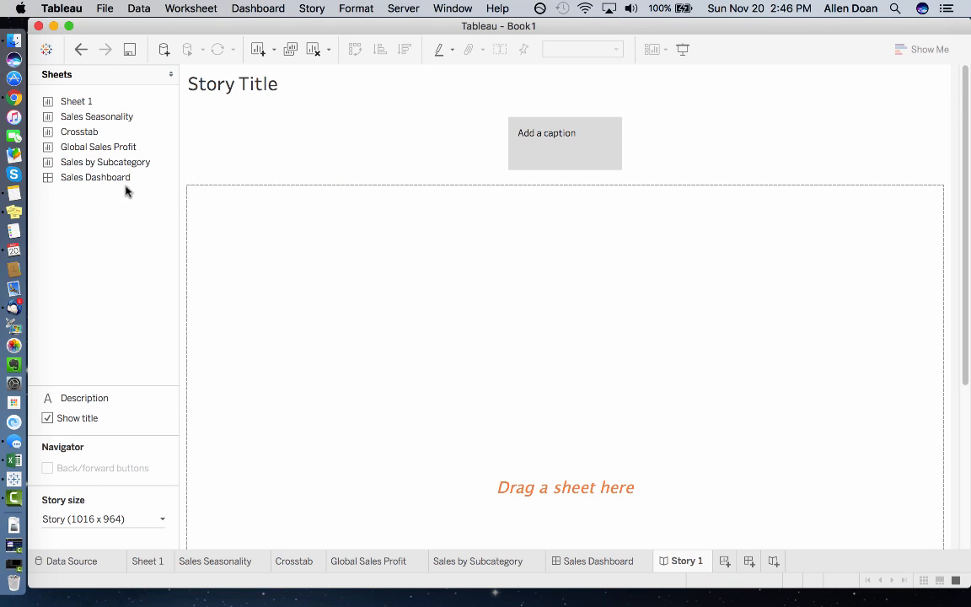
pyautogui.moveTo(94, 148)
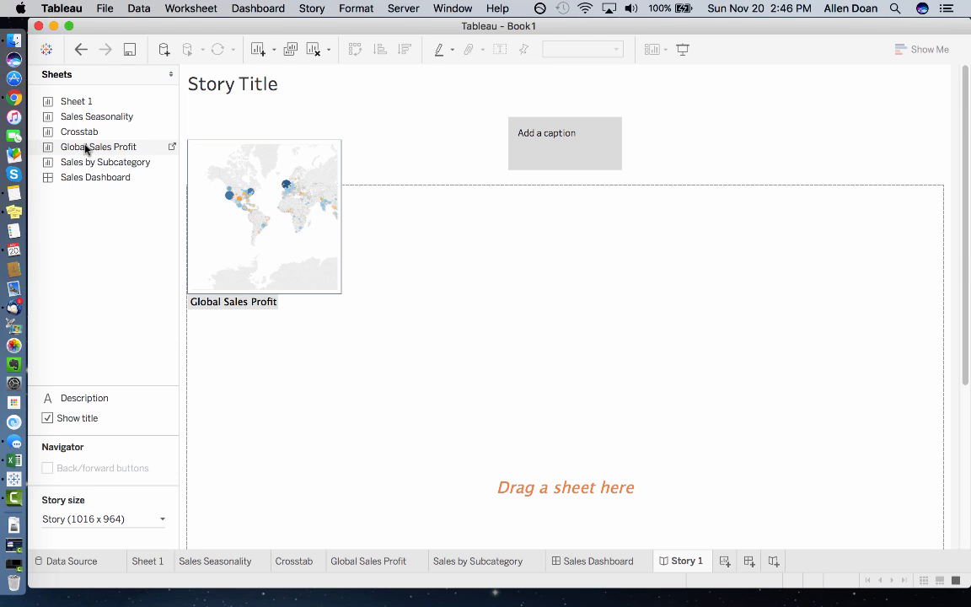
pyautogui.moveTo(88, 148); pyautogui.dragTo(446, 263)
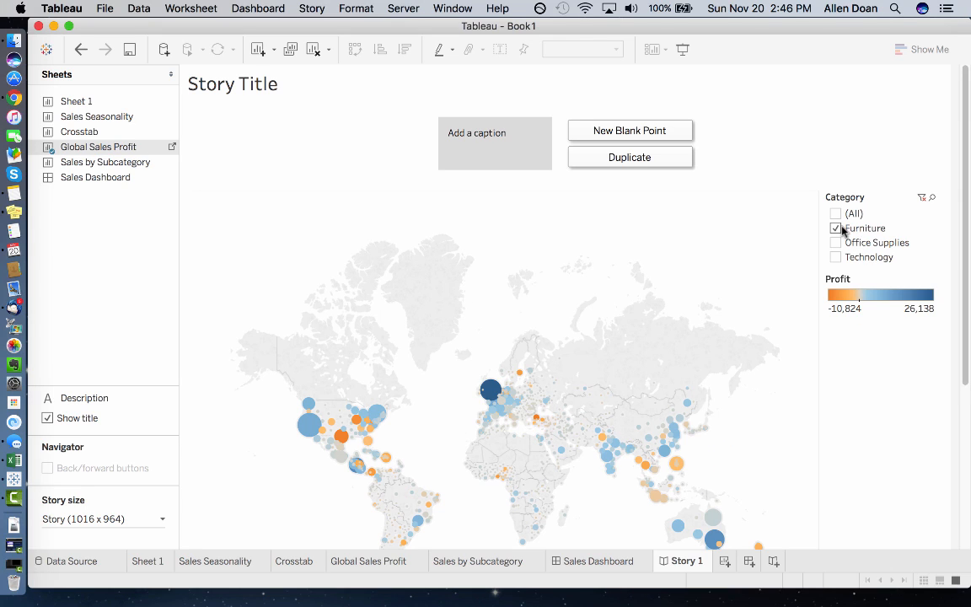
pyautogui.click(480, 132)
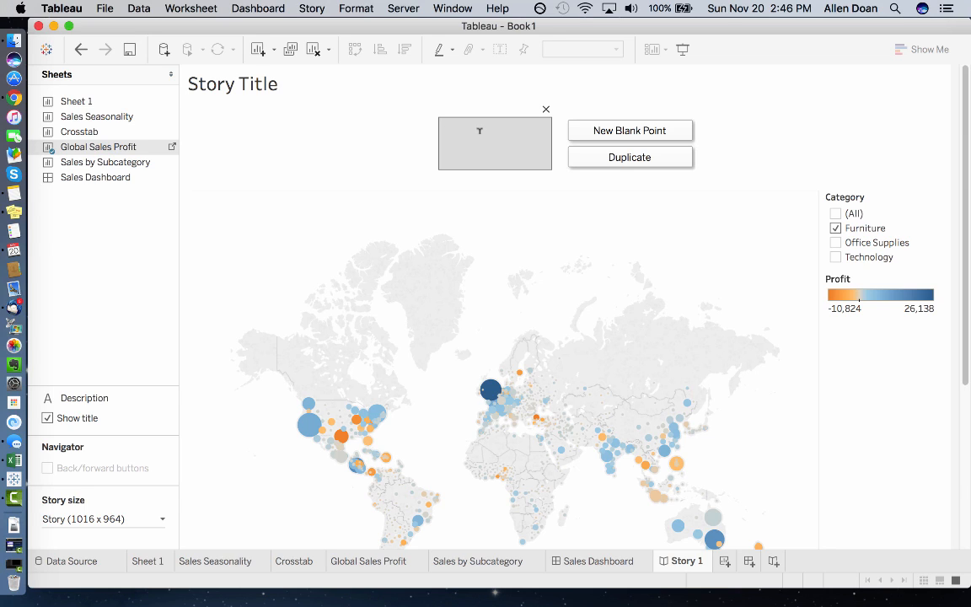
pyautogui.write('Overall Profit Is Good')
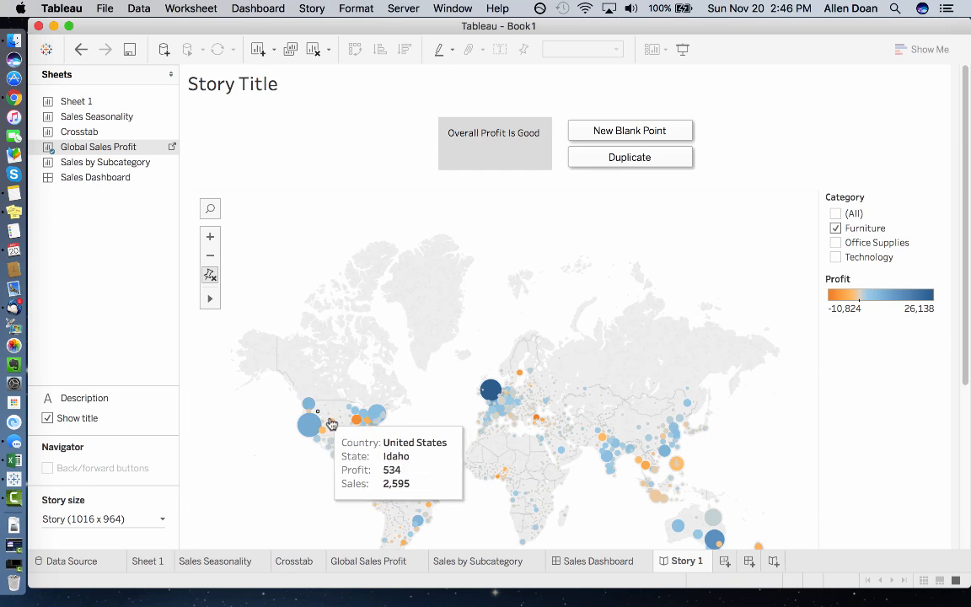
pyautogui.moveTo(342, 444)
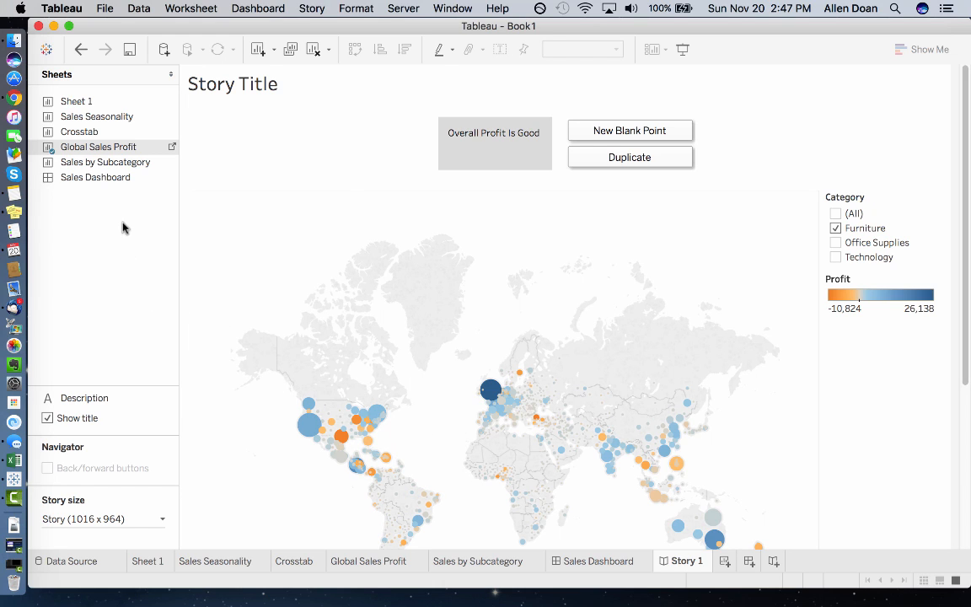
# - Add the Sales Dashboard to the story as a second story point after "Overall Profit Is Good"
pyautogui.moveTo(112, 186)
pyautogui.moveTo(105, 151)
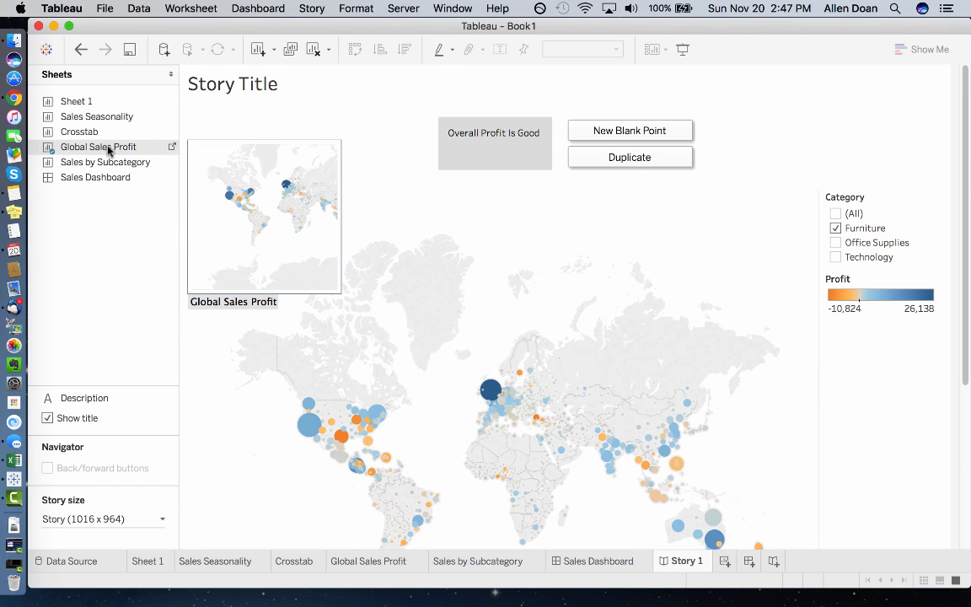
pyautogui.moveTo(89, 178); pyautogui.dragTo(623, 149)
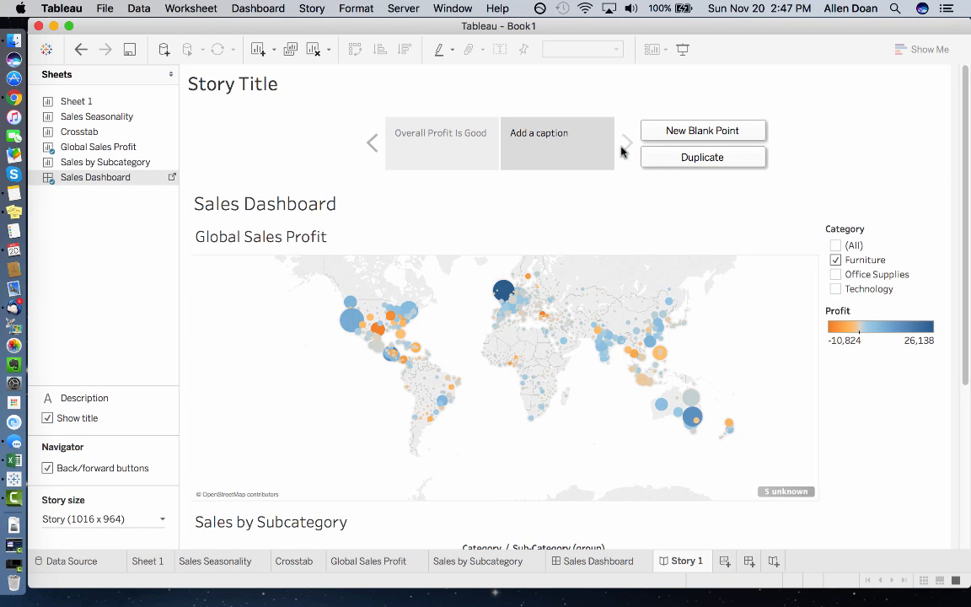
# - Keep only Texas on the Sales Dashboard's Global Sales Profit map and check the filtered map in the story
pyautogui.click(579, 562)
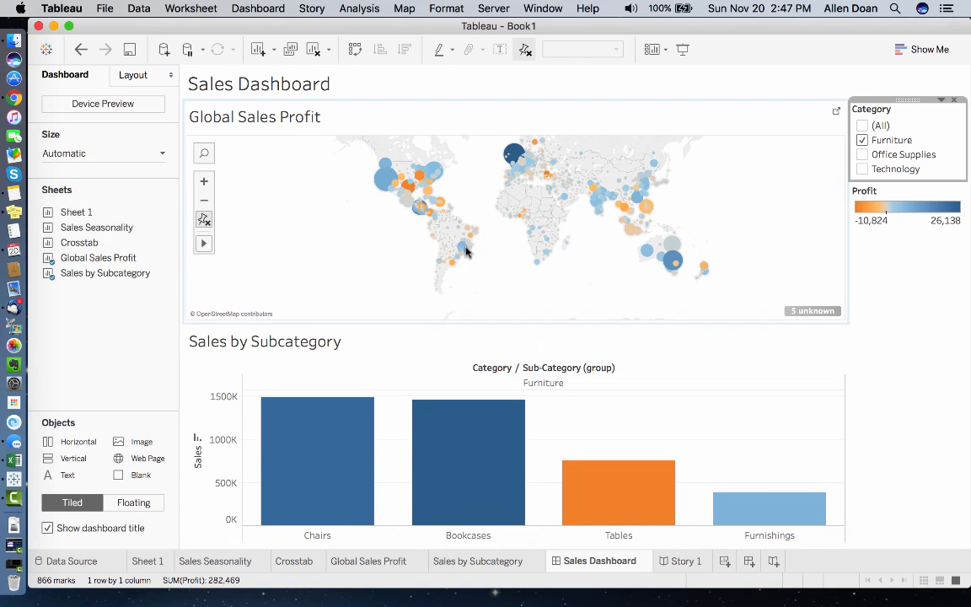
pyautogui.click(408, 187)
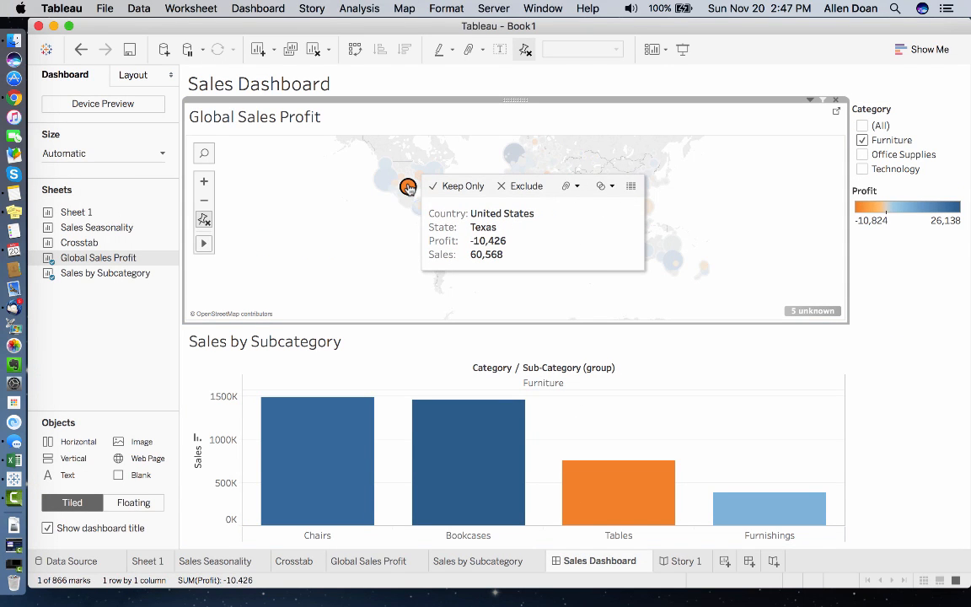
pyautogui.click(474, 187)
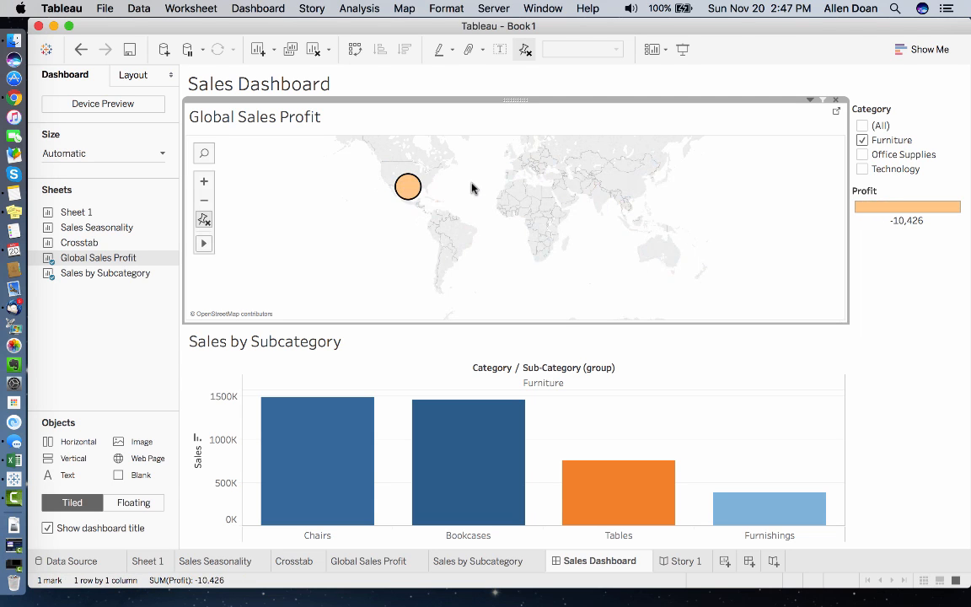
pyautogui.moveTo(623, 472)
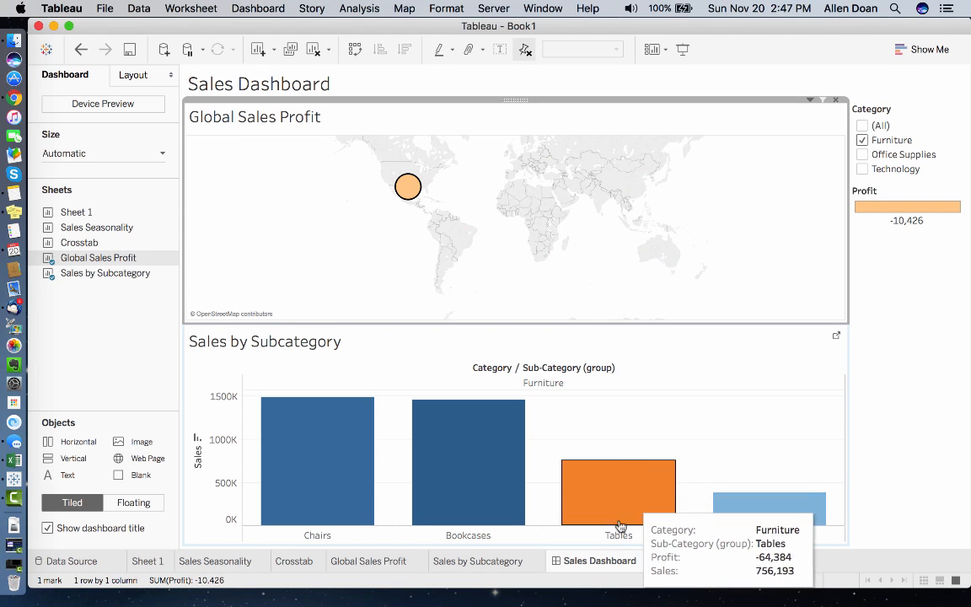
pyautogui.click(684, 567)
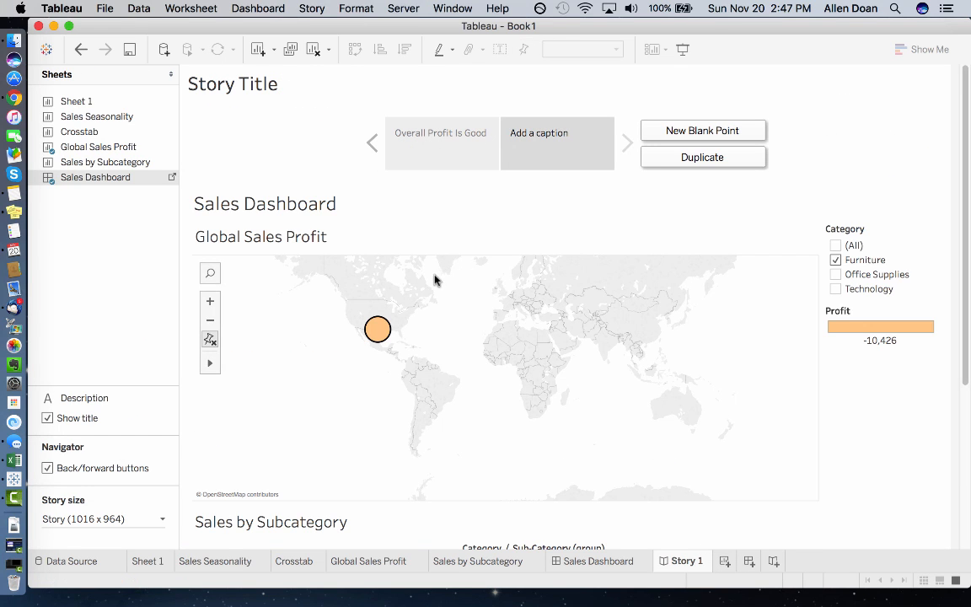
pyautogui.moveTo(391, 334)
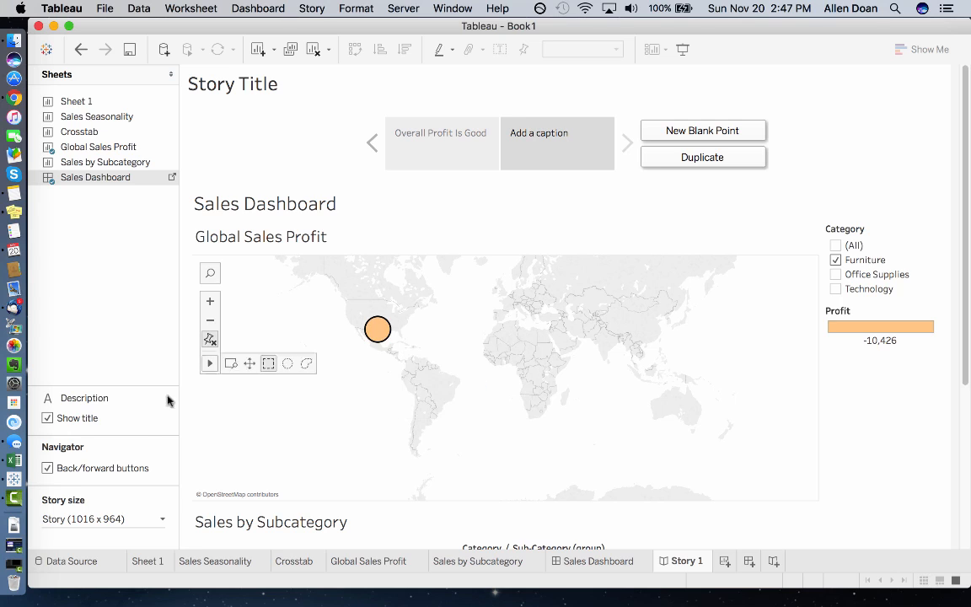
# - Set the story size to Automatic
pyautogui.click(98, 518)
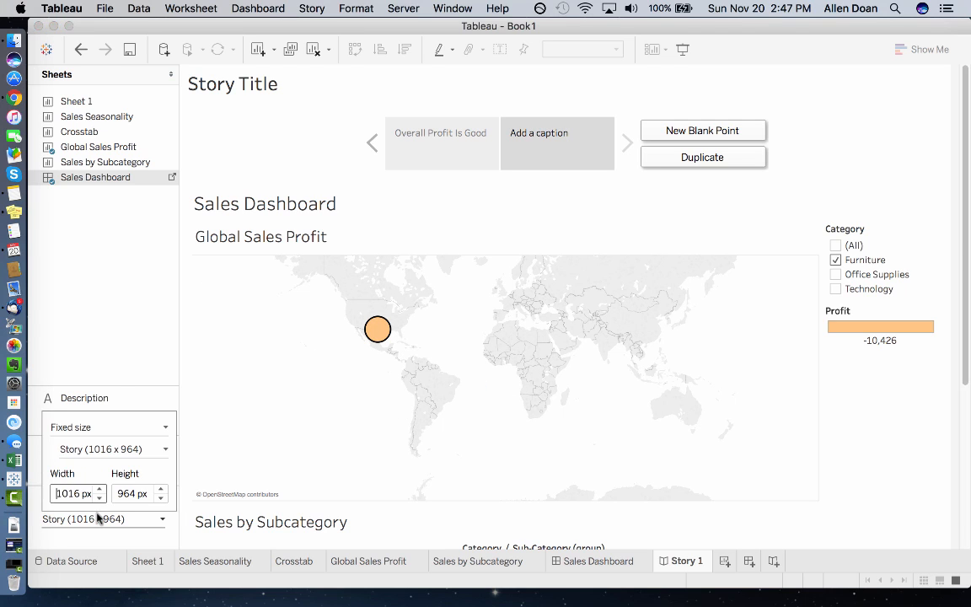
pyautogui.click(160, 428)
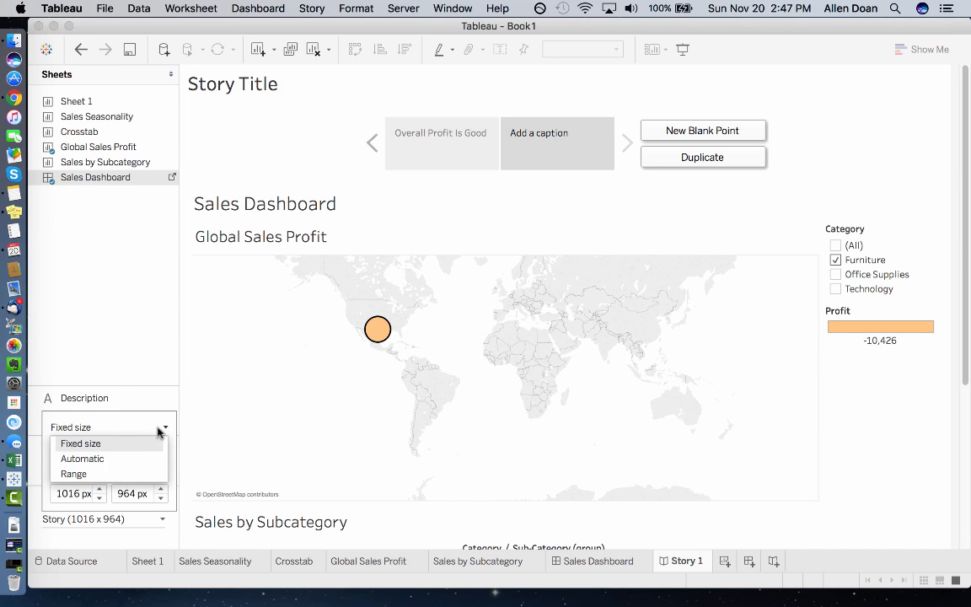
pyautogui.click(119, 460)
# - Caption the second story point "Not So Good Profits"
pyautogui.click(576, 134)
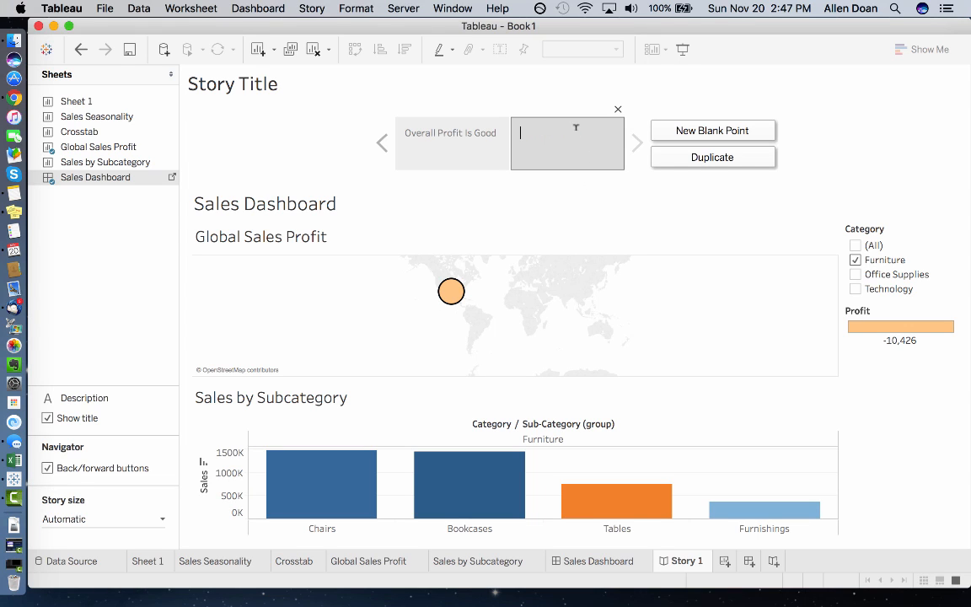
pyautogui.write('Not So Good Profits')
pyautogui.press('Return')
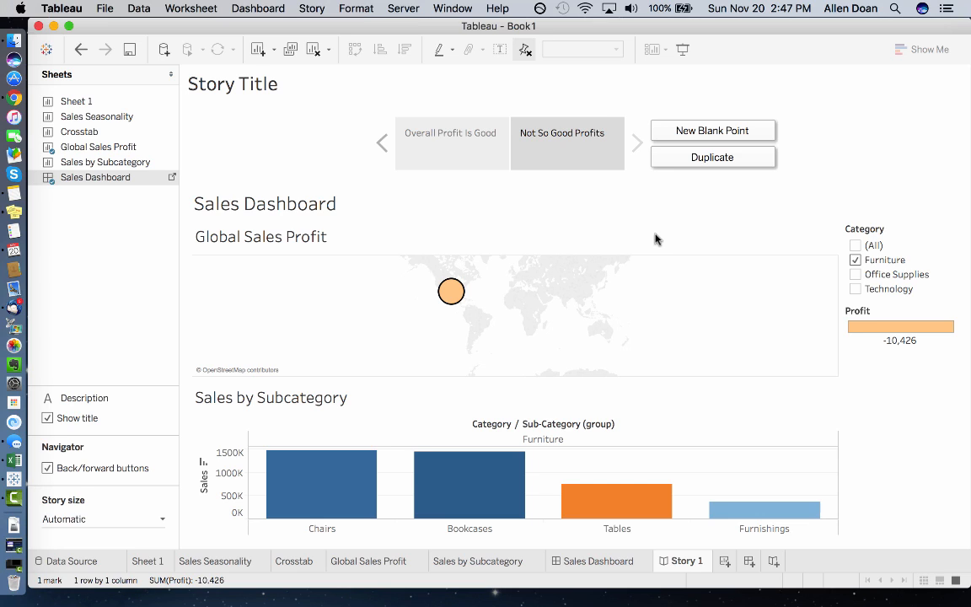
# - Review the options for publishing the workbook and its data source, and open and dismiss the Tableau Server sign-in
pyautogui.click(406, 10)
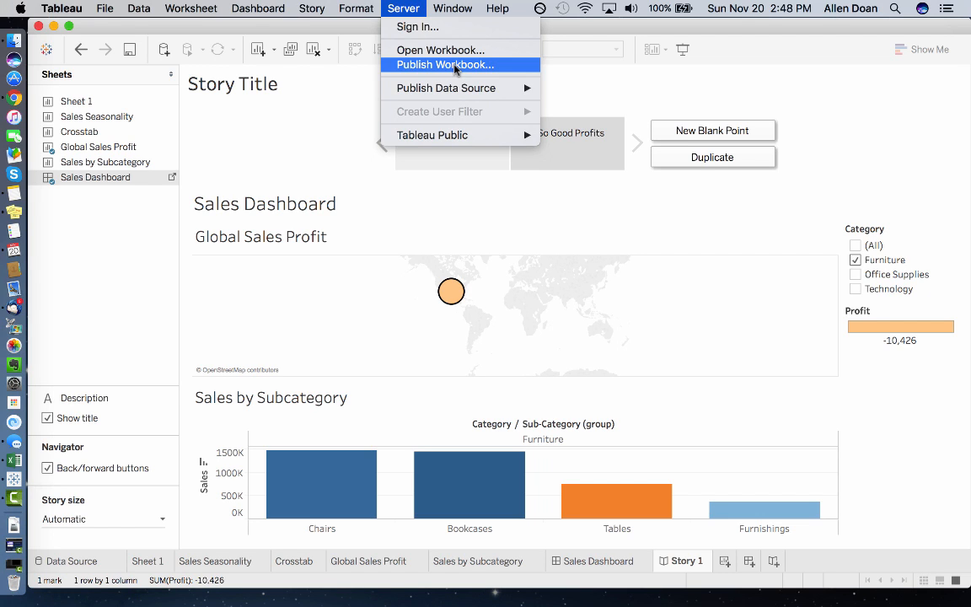
pyautogui.moveTo(458, 91)
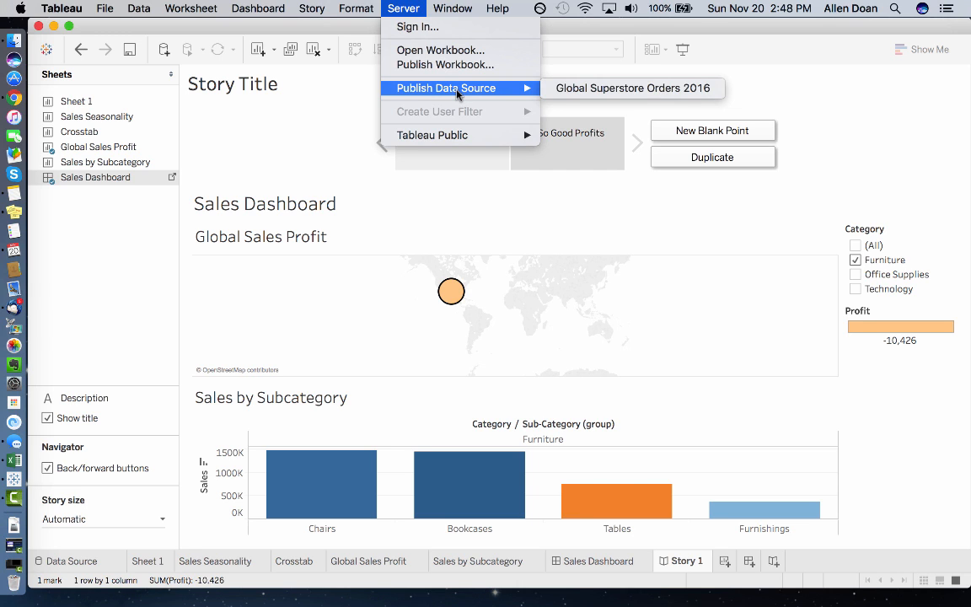
pyautogui.click(453, 67)
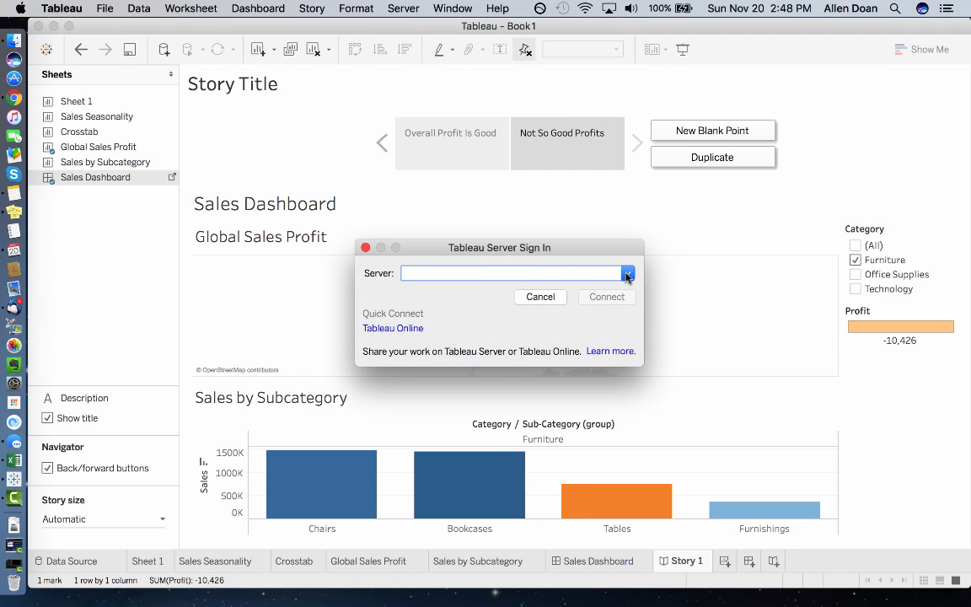
pyautogui.click(542, 296)
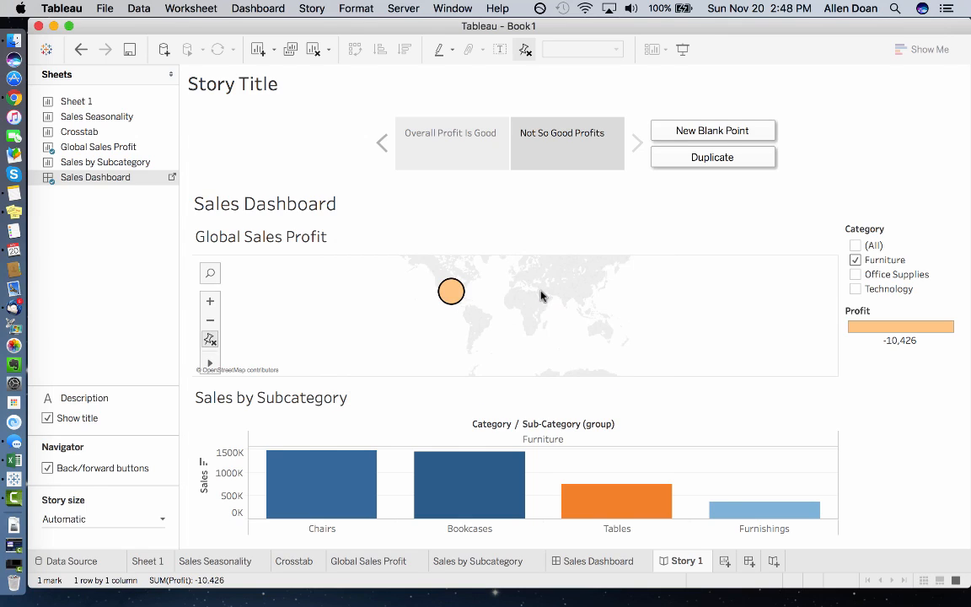
pyautogui.hotkey('ctrl', 'Up')
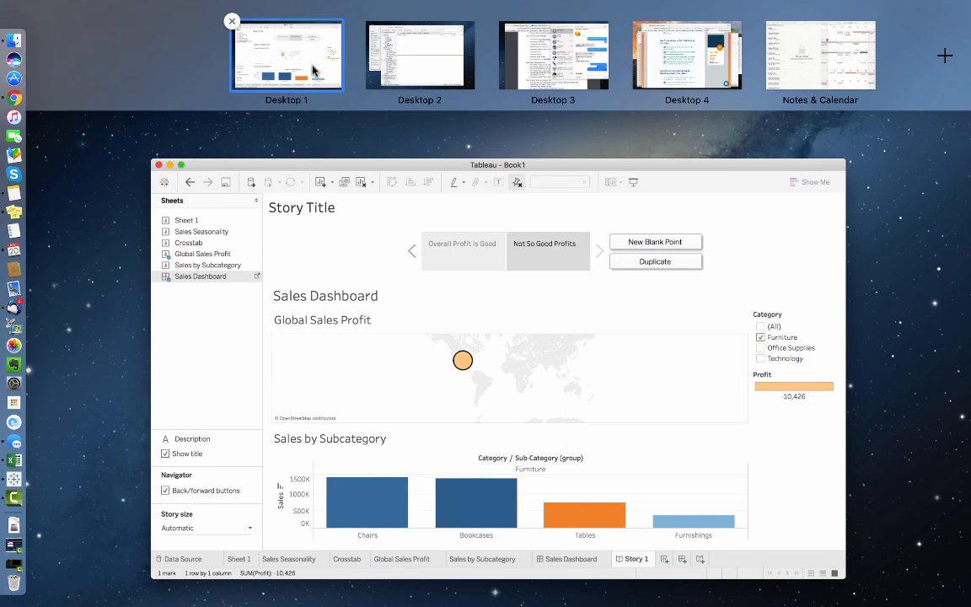
pyautogui.click(278, 53)
pyautogui.click(8, 497)
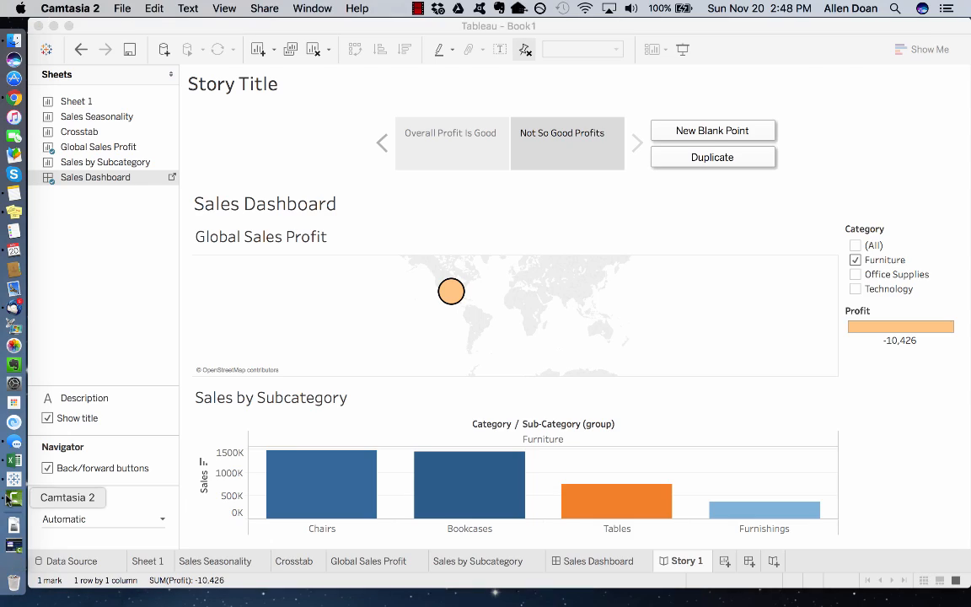